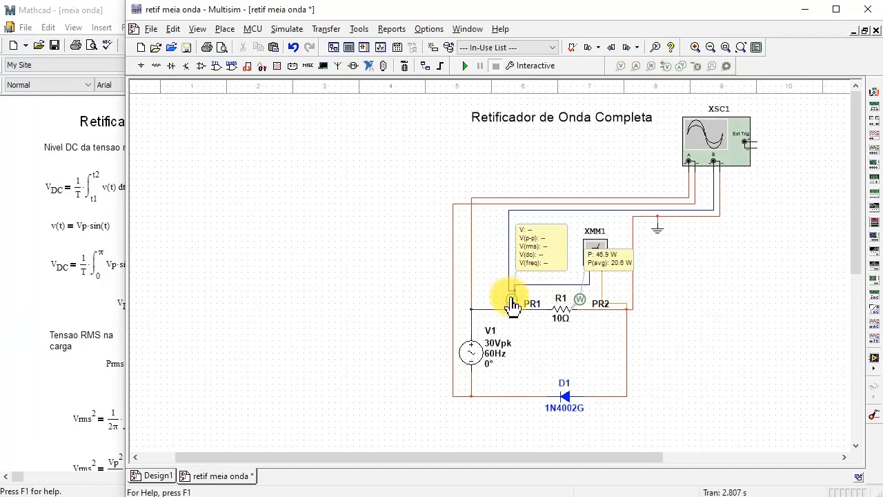
Step: Move the voltage probe PR1 and power probe PR2 off the circuit to the empty area beside the oscilloscope
left_click_drag(512, 307, 777, 200)
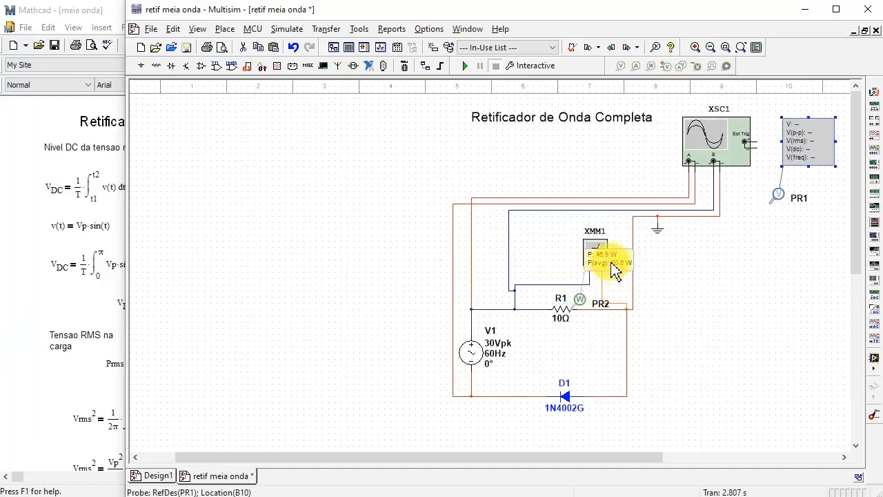
left_click_drag(578, 304, 778, 270)
left_click(769, 351)
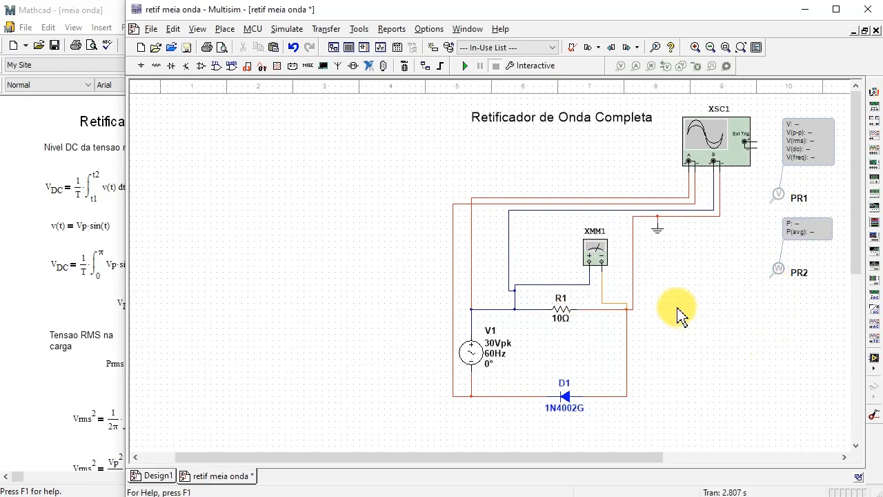
Step: Delete the wires joining oscilloscope channel B and the multimeter's positive input to R1, and move multimeter XMM1 clear of the circuit
left_click_drag(530, 275, 508, 298)
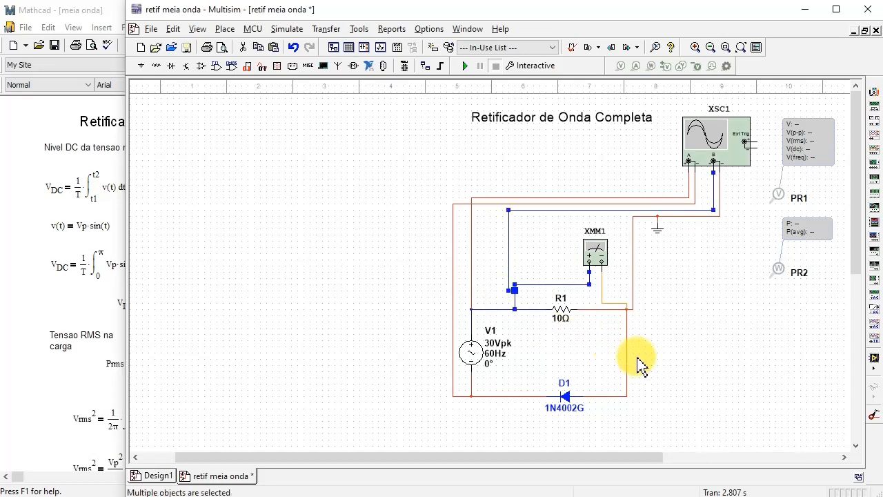
key("Delete")
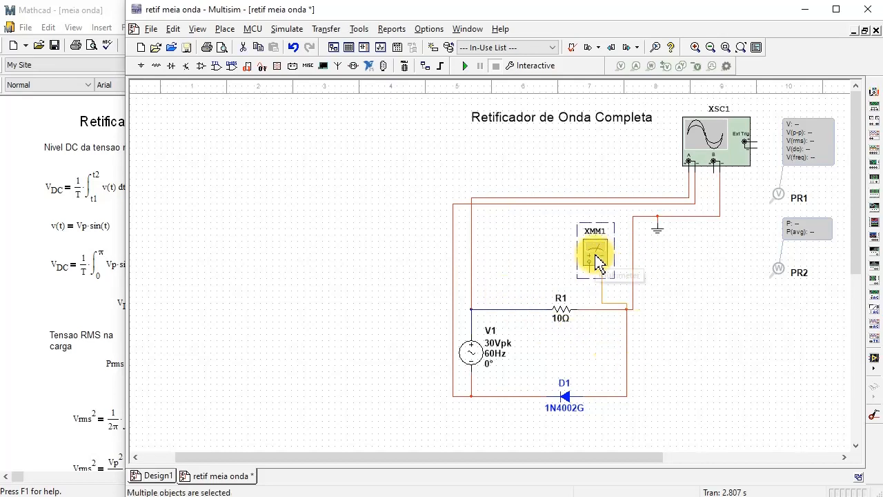
left_click_drag(594, 261, 745, 266)
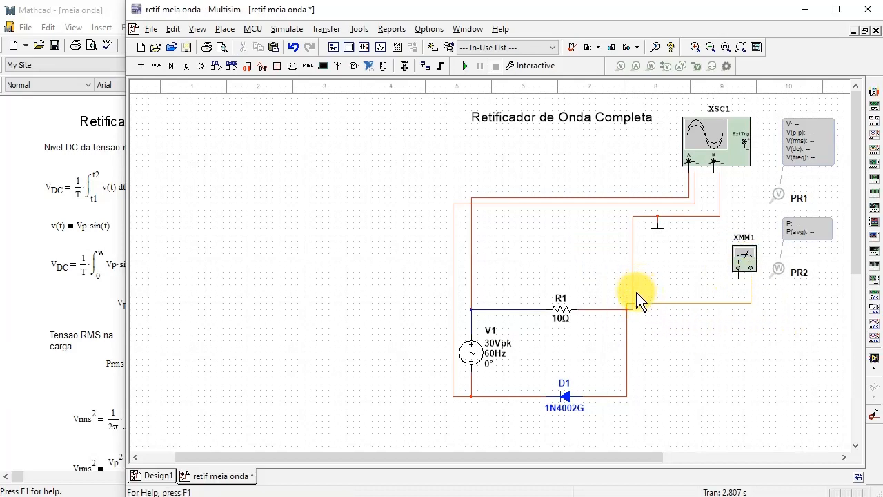
Step: Straighten the wires around R1's diode-side node and move the ground symbol below the wire between that node and the multimeter
left_click_drag(630, 303, 628, 305)
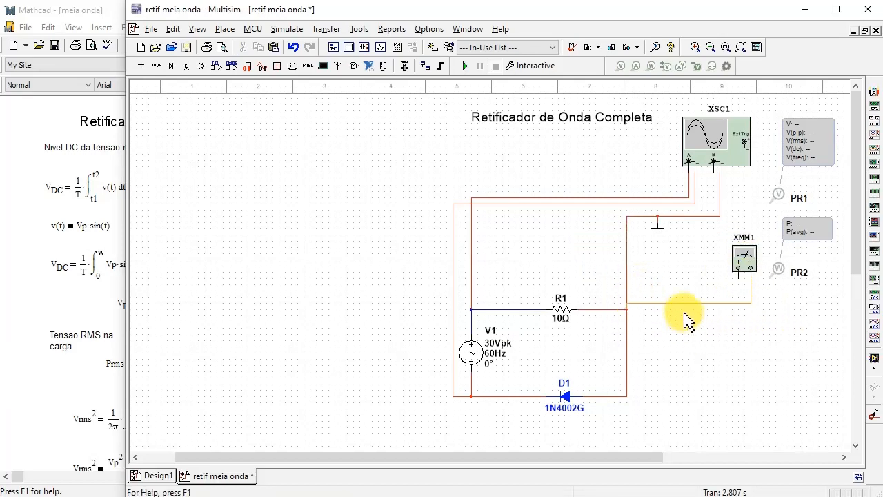
left_click_drag(683, 304, 684, 309)
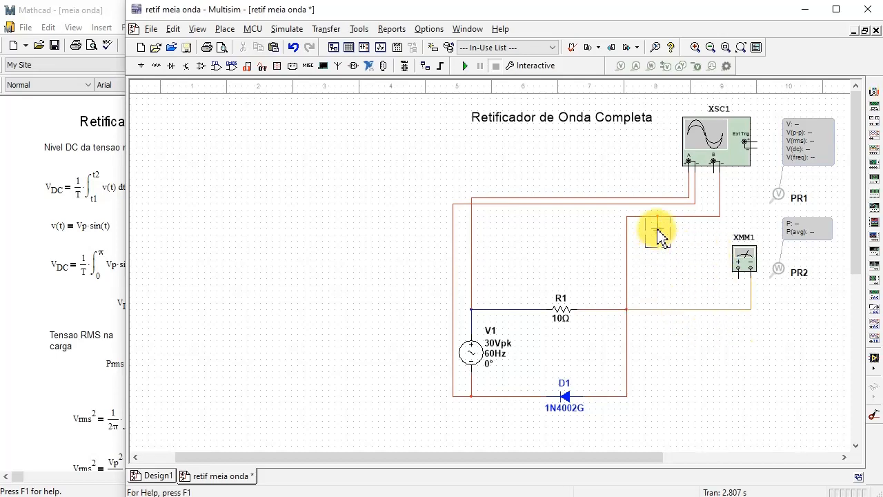
left_click(657, 233)
left_click_drag(666, 355, 666, 351)
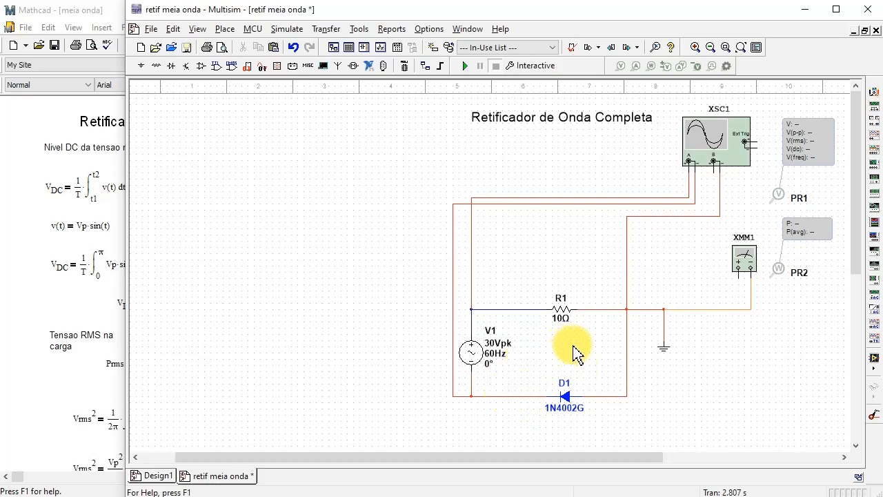
Step: Copy diode D1 and paste the duplicate above resistor R1
left_click(567, 394)
right_click(575, 399)
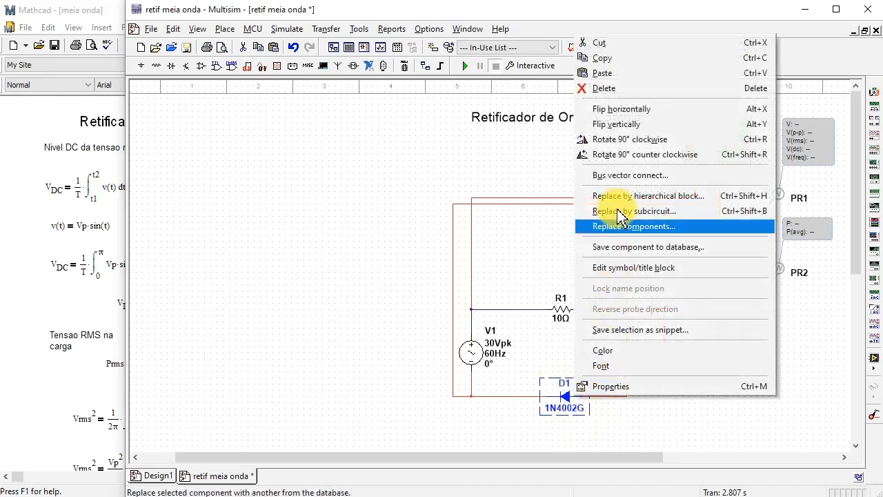
left_click(602, 58)
right_click(541, 235)
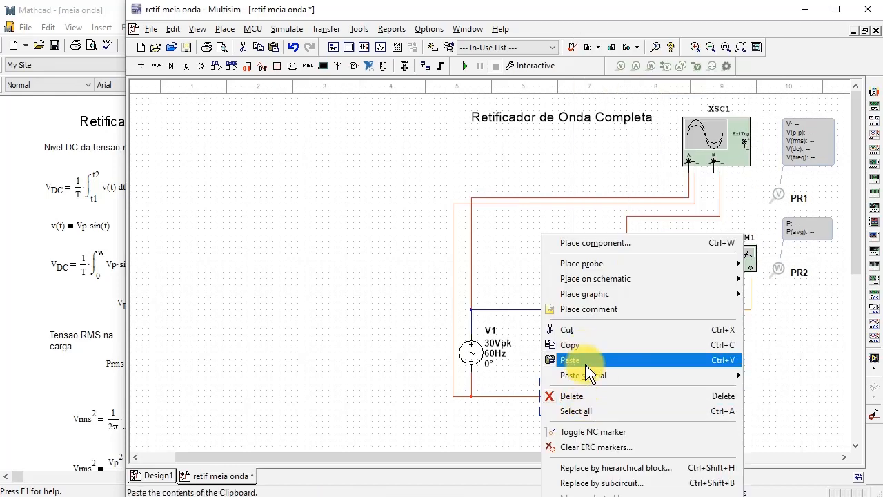
left_click(585, 363)
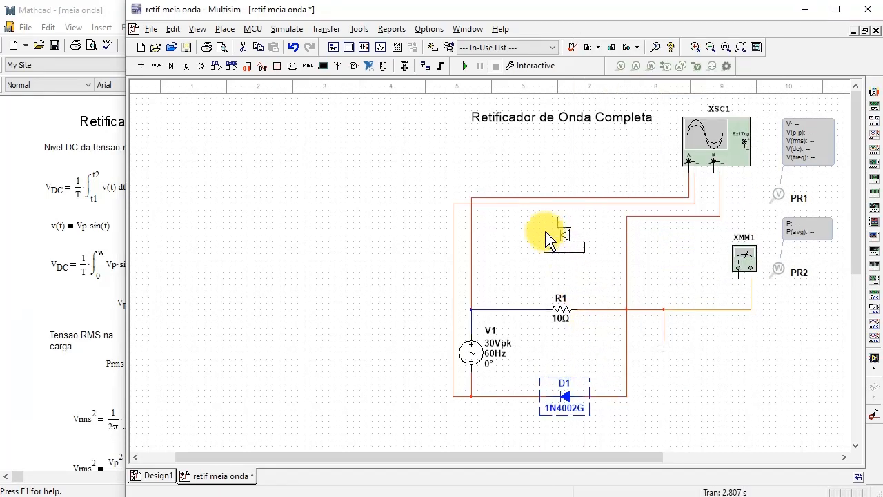
left_click(539, 239)
Step: Copy the AC source V1 and paste the duplicate in series above it, onto the vertical wire
right_click(464, 356)
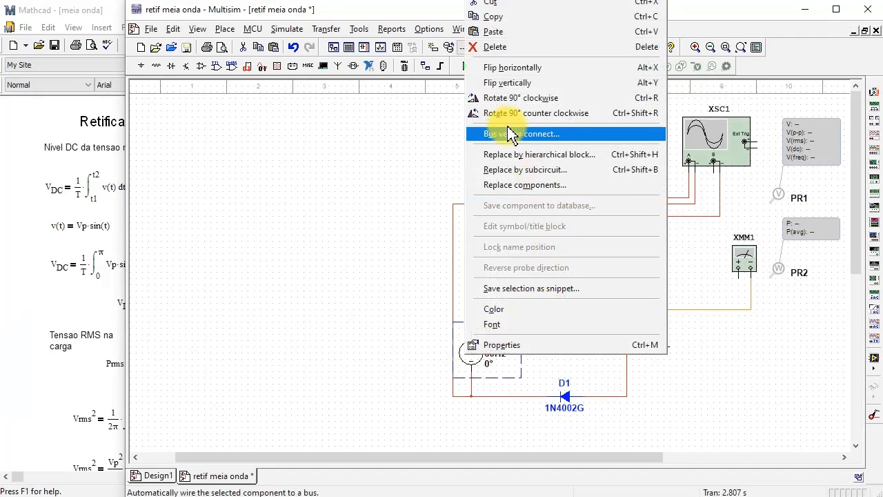
left_click(513, 18)
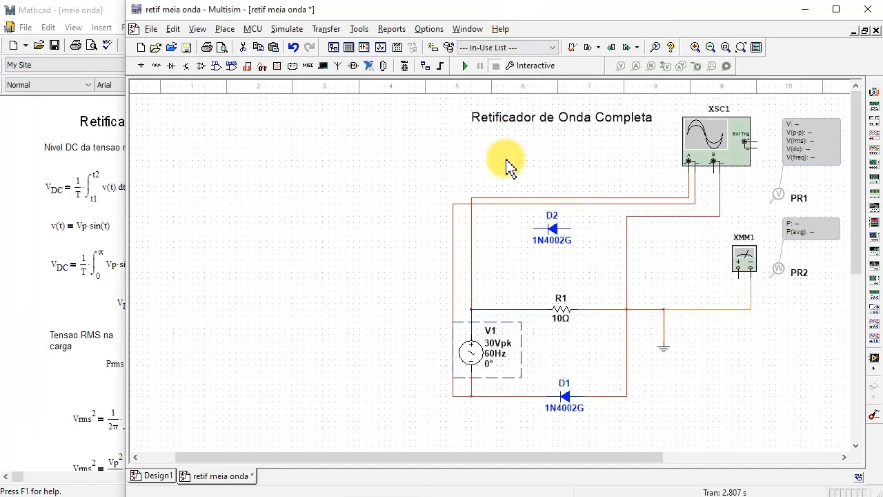
right_click(490, 126)
right_click(416, 142)
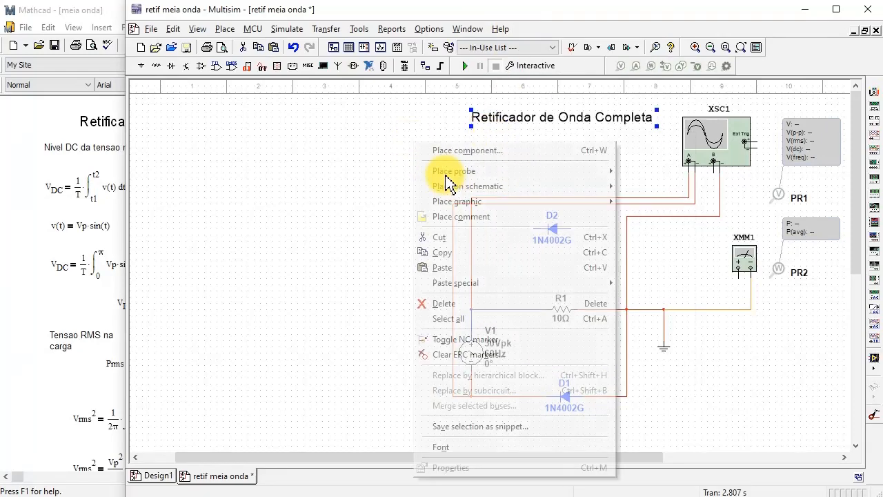
left_click(453, 267)
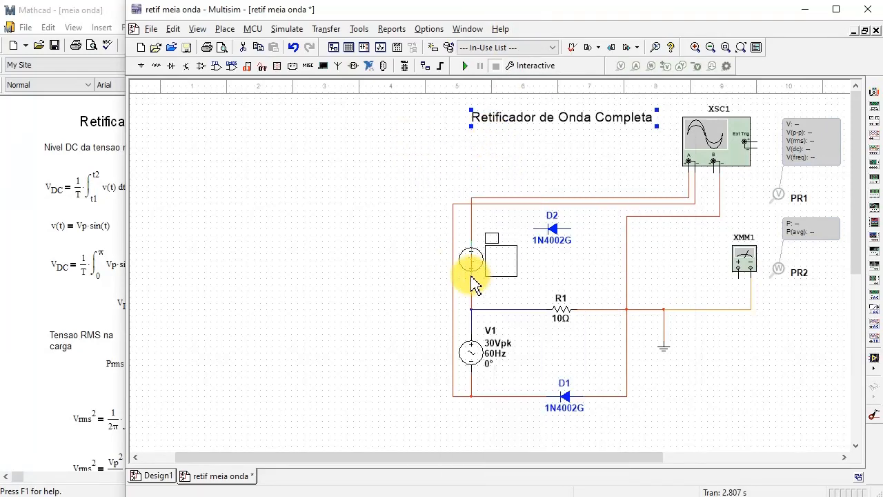
left_click(472, 283)
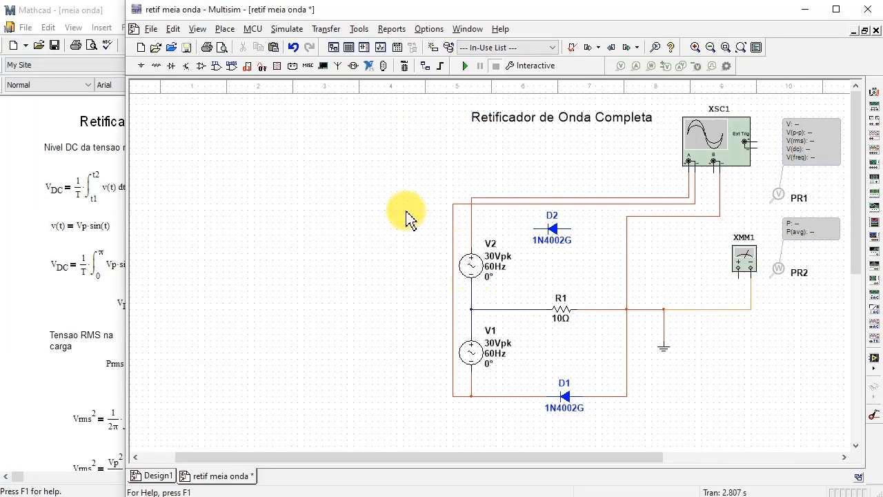
Step: Wire the new diode between the upper source and the common return wire, and align D1 and R1 beneath it
left_click(534, 228)
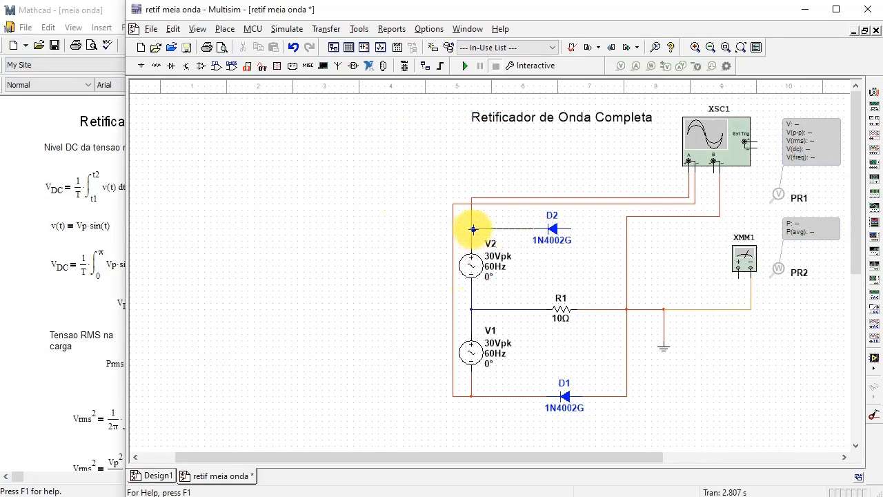
left_click(472, 229)
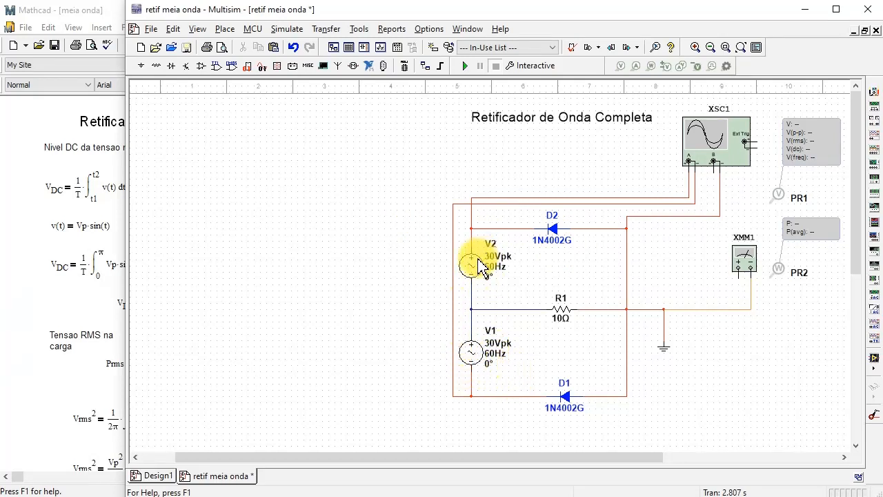
left_click(562, 405)
left_click_drag(554, 396, 550, 398)
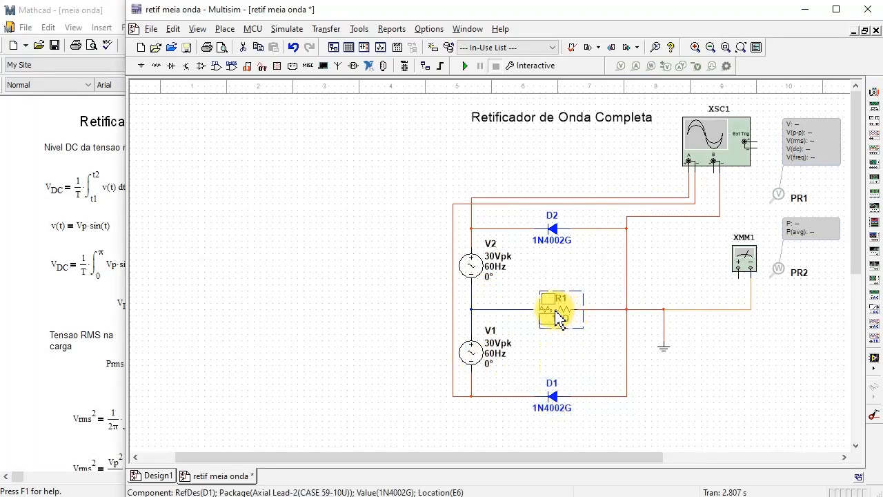
left_click_drag(564, 319, 550, 318)
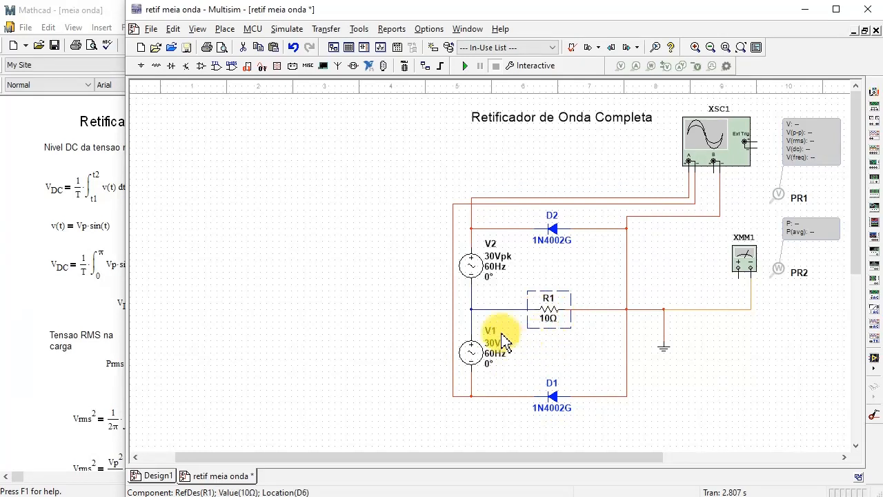
left_click(554, 361)
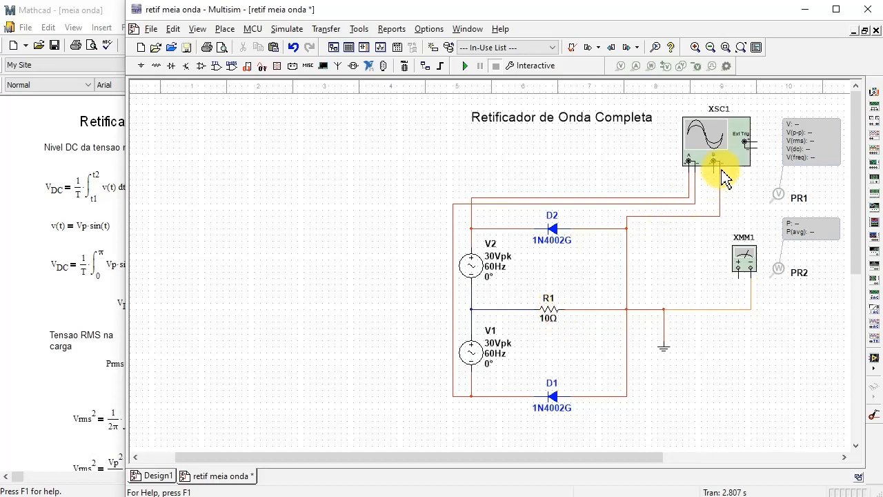
Step: Open oscilloscope XSC1, run the simulation to capture the full-wave rectifier waveforms, and stop it
double_click(733, 147)
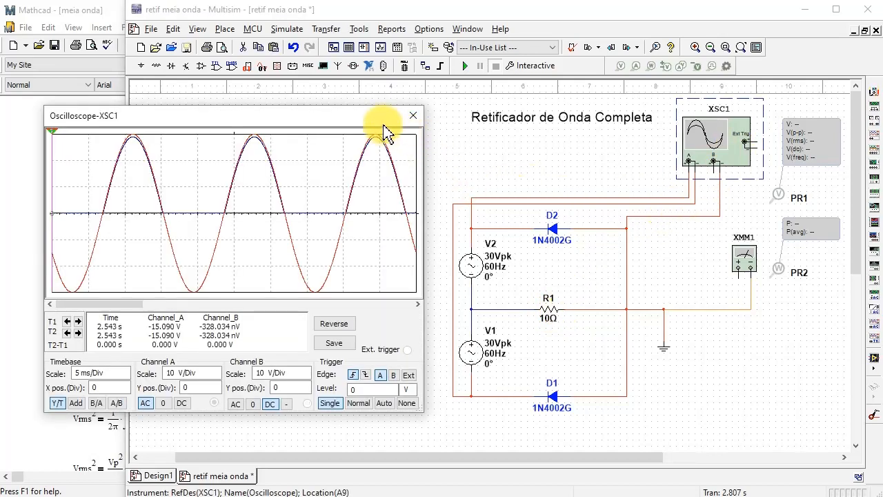
left_click_drag(384, 124, 393, 132)
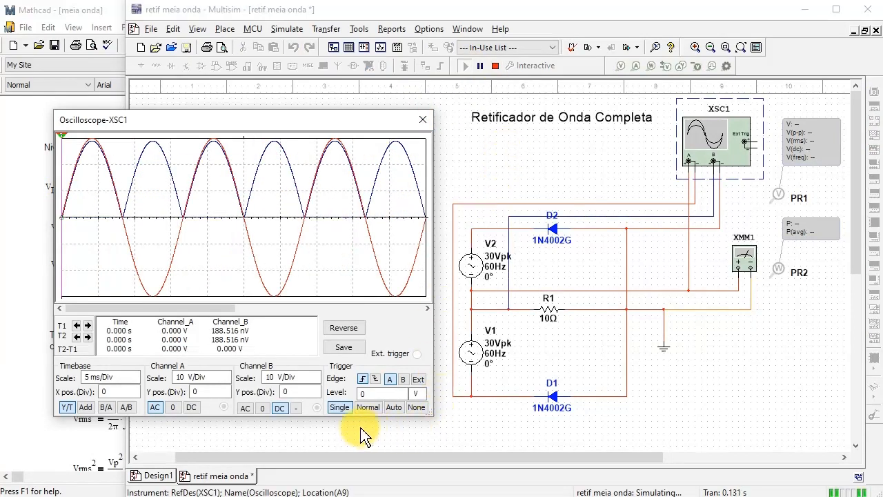
left_click(465, 65)
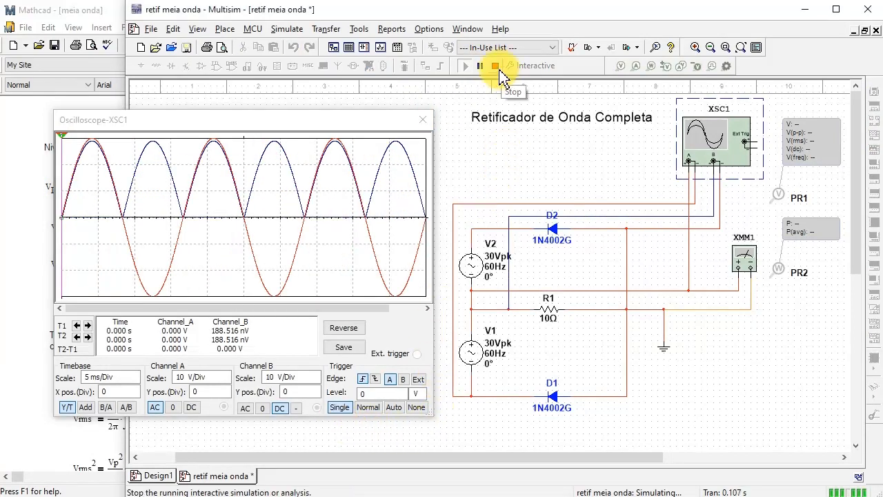
left_click(496, 66)
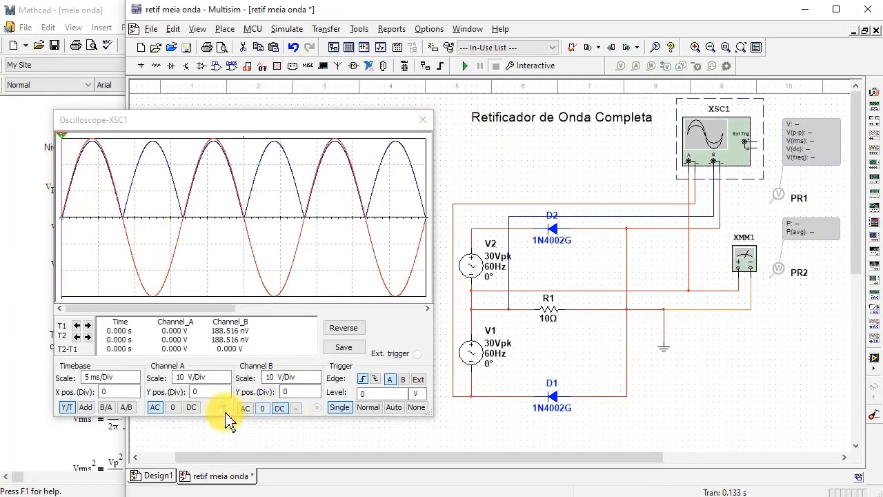
Step: Switch channel B to 0 and back to DC, and channel A to 0, to examine the oscilloscope's source and load waveforms separately
left_click(262, 409)
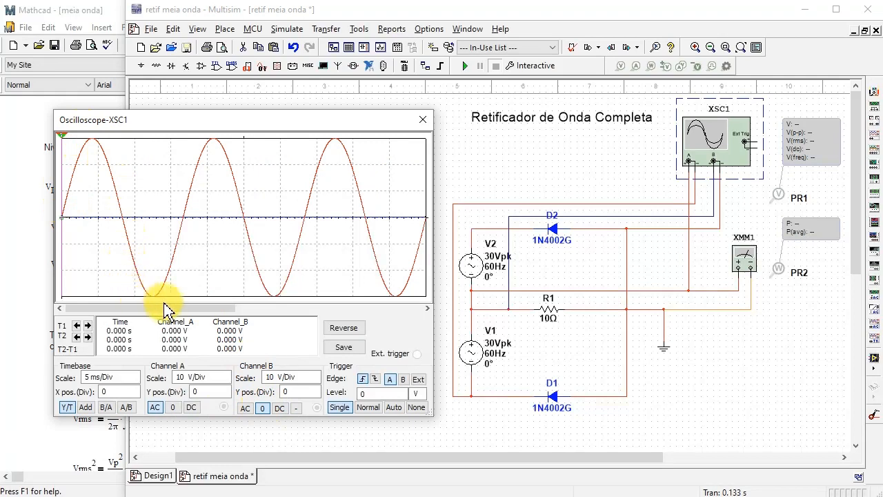
left_click(279, 408)
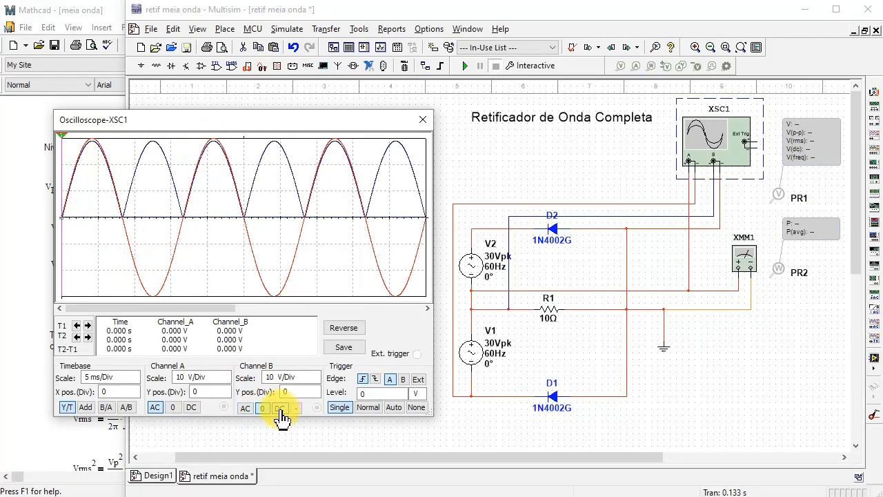
left_click(174, 408)
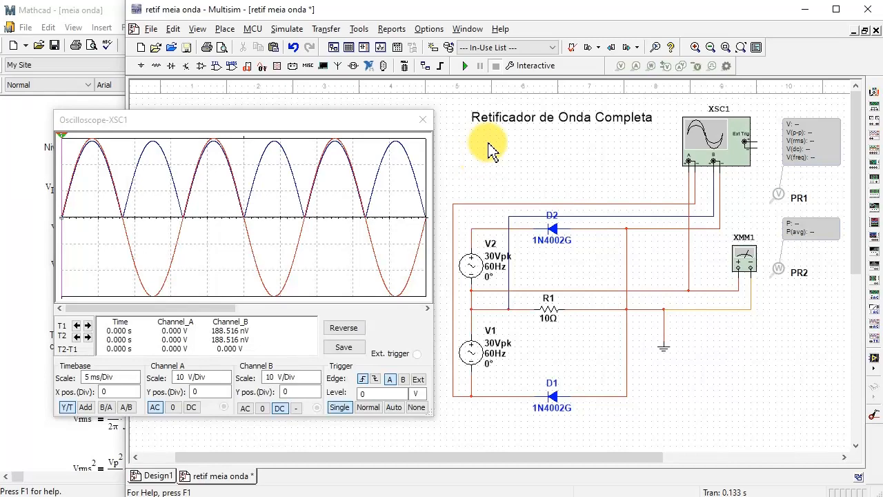
Step: Switch to the Mathcad worksheet and replace the title "Retificador de Meia Onda" with the pasted "Retificador de Onda Completa"
left_click(28, 151)
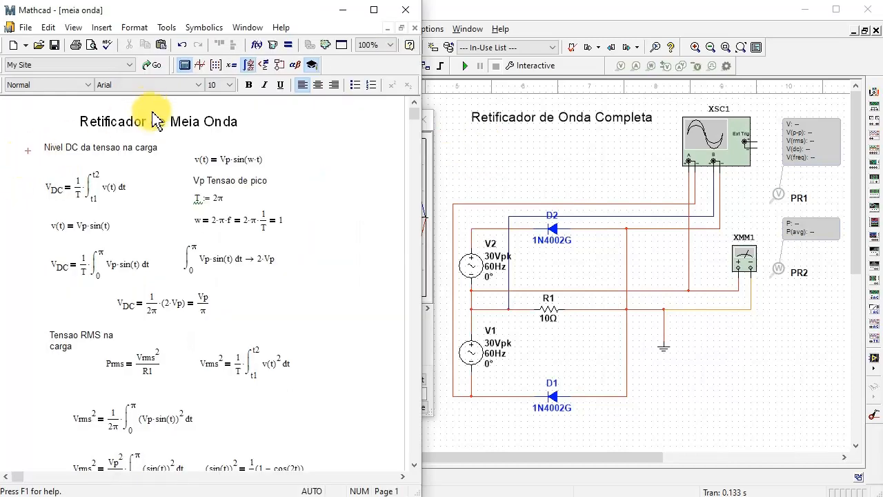
left_click_drag(155, 101, 231, 143)
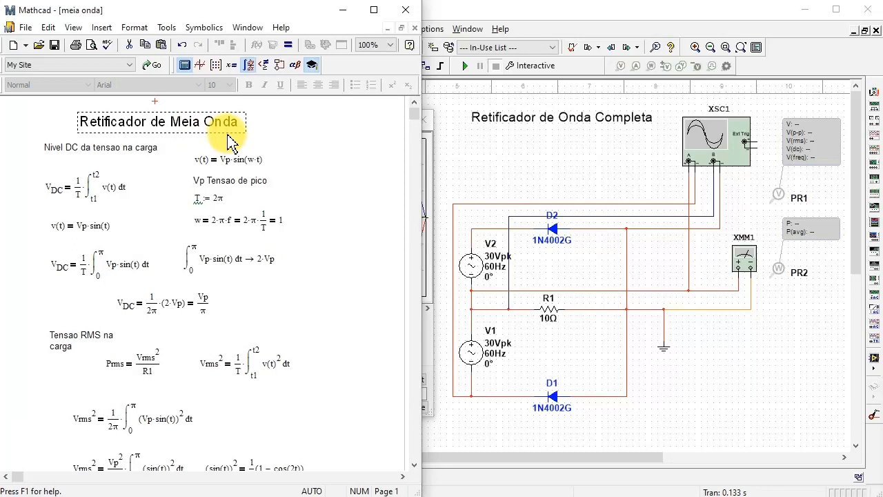
key("ctrl+x")
right_click(133, 107)
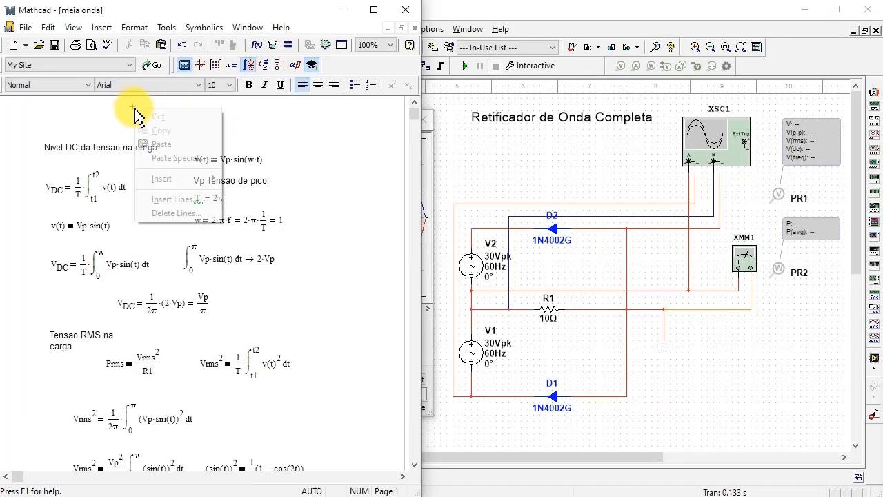
left_click(165, 144)
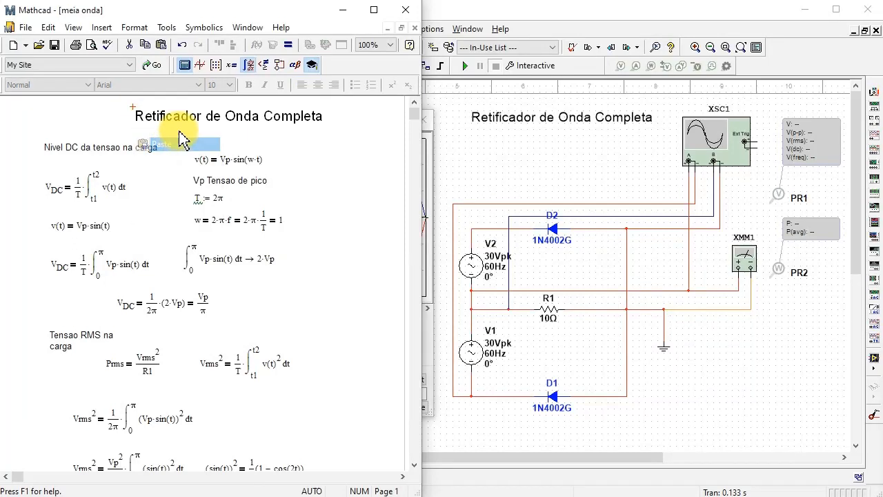
Step: Move the v(t) = Vp·sin(w·t) equation up into line with the "Nivel DC da tensao na carga" heading
left_click_drag(261, 126, 235, 155)
left_click(353, 139)
left_click_drag(235, 149, 235, 149)
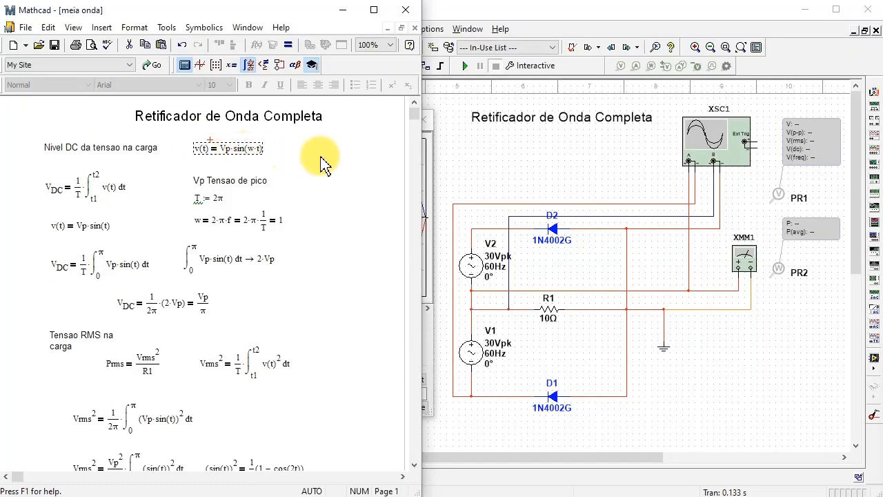
left_click(303, 156)
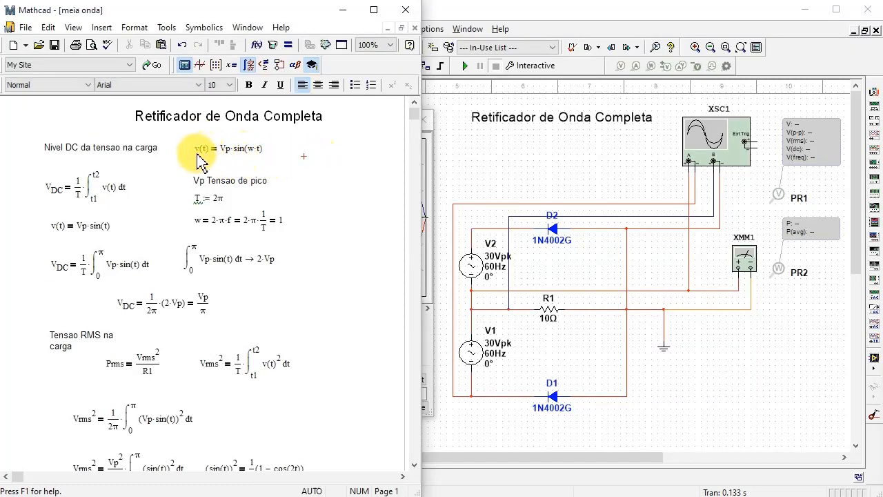
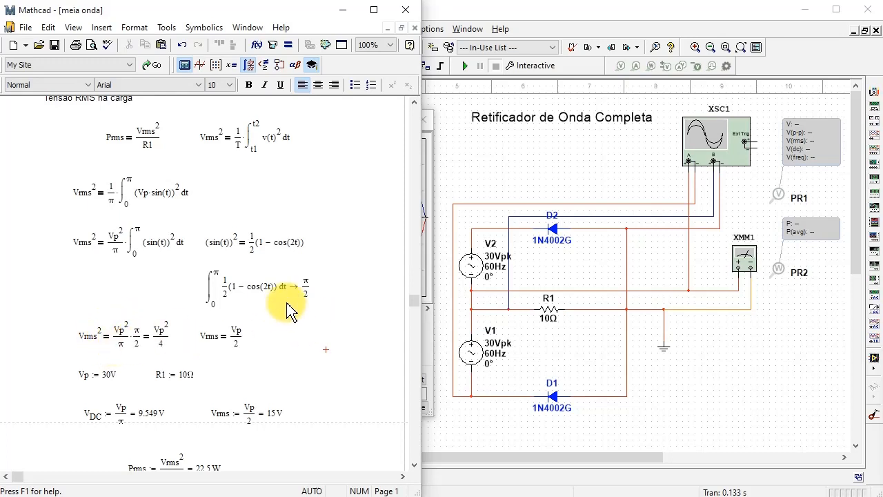
Step: Change the final denominator of the Vrms² equation to 2 so the result reads Vp²/2
type("2")
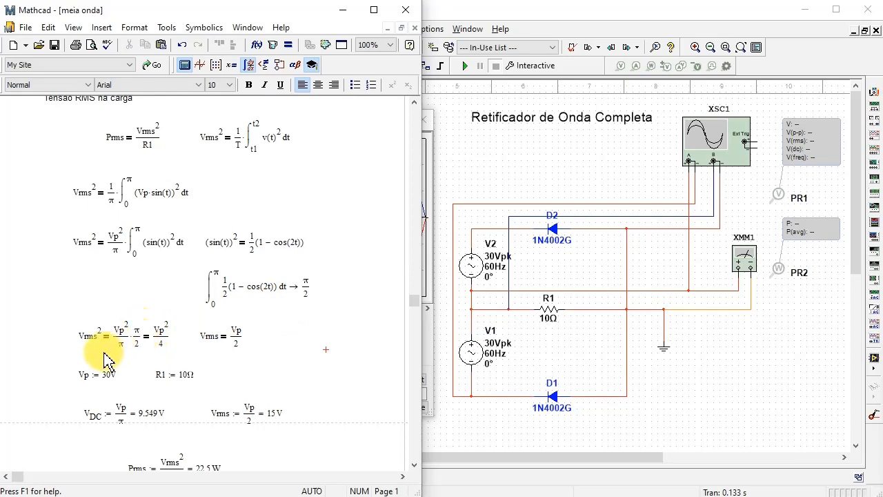
left_click(162, 347)
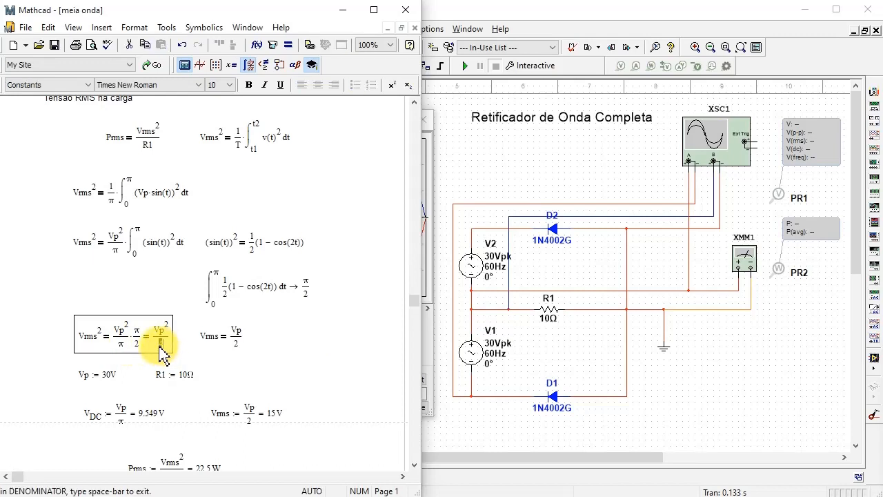
type("2")
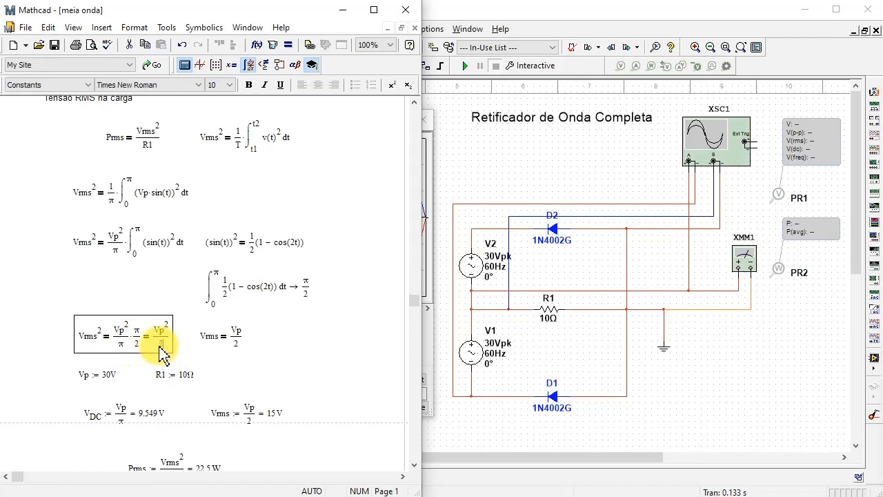
left_click(244, 355)
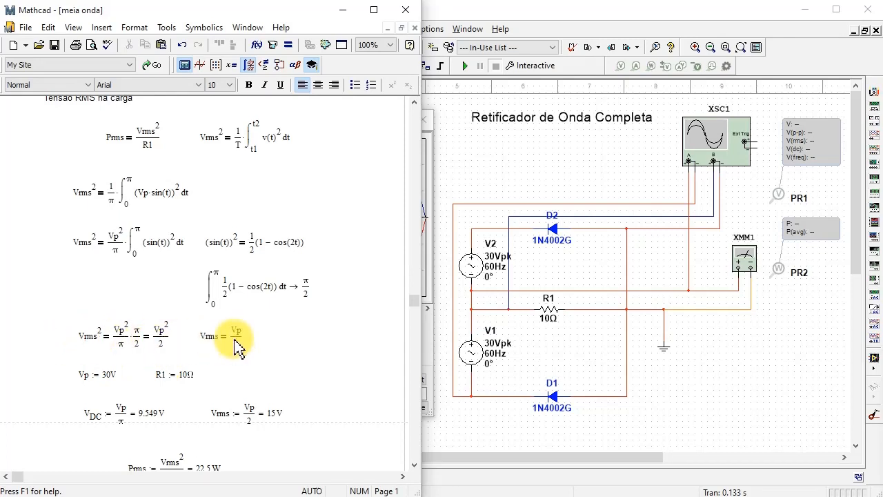
Step: Put the denominator of the symbolic Vrms equation under a square root so it reads Vrms = Vp/√2
type("/2")
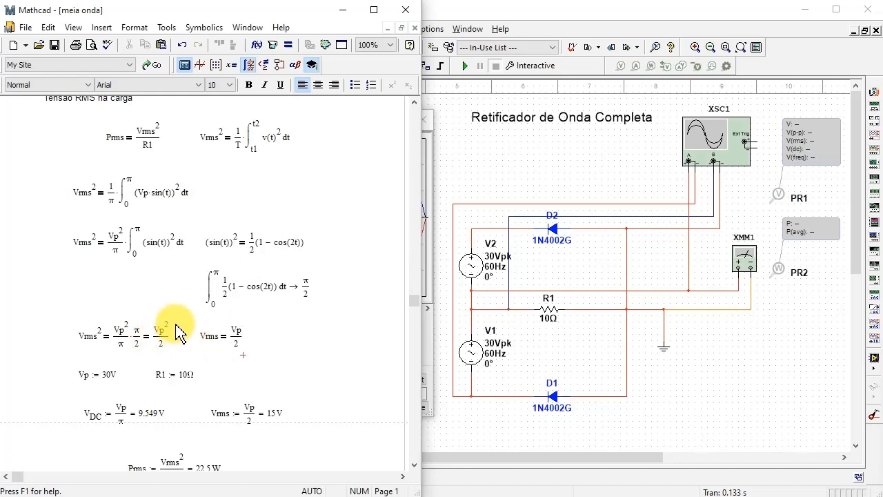
left_click(235, 348)
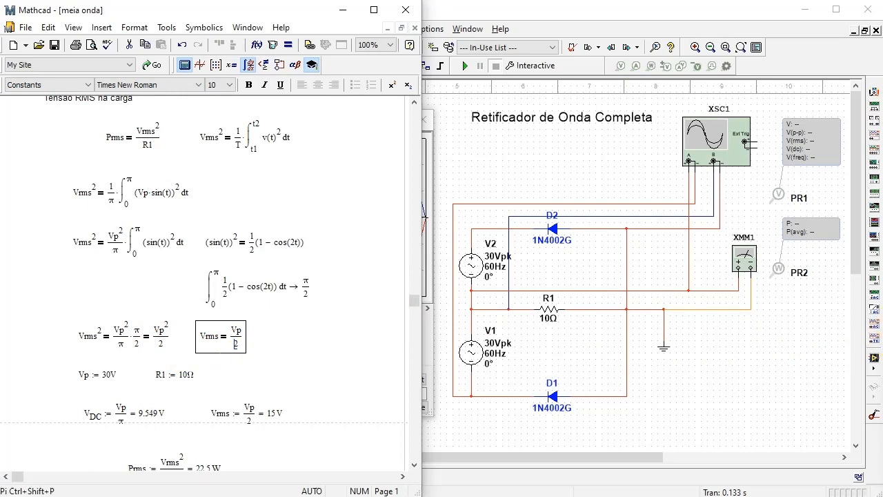
key("backslash")
left_click(307, 348)
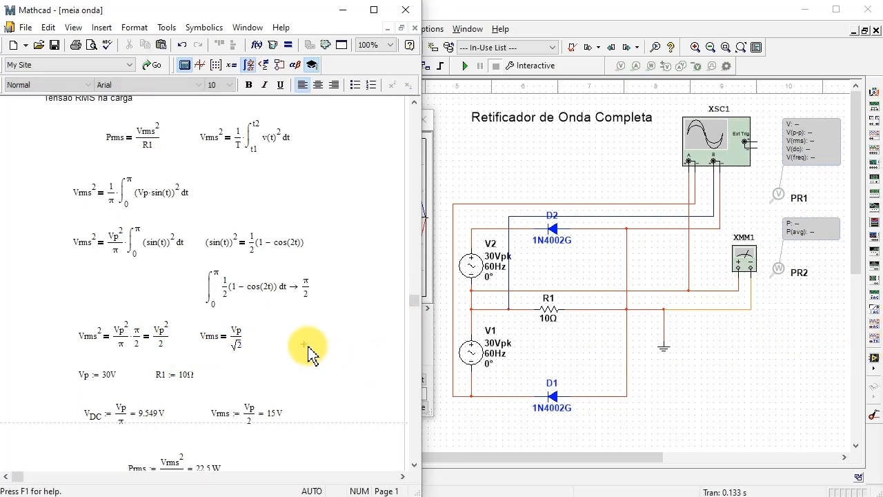
Step: Check the derived DC expression and change the numeric VDC definition to 2Vp/π
scroll(308, 352, "down", 2)
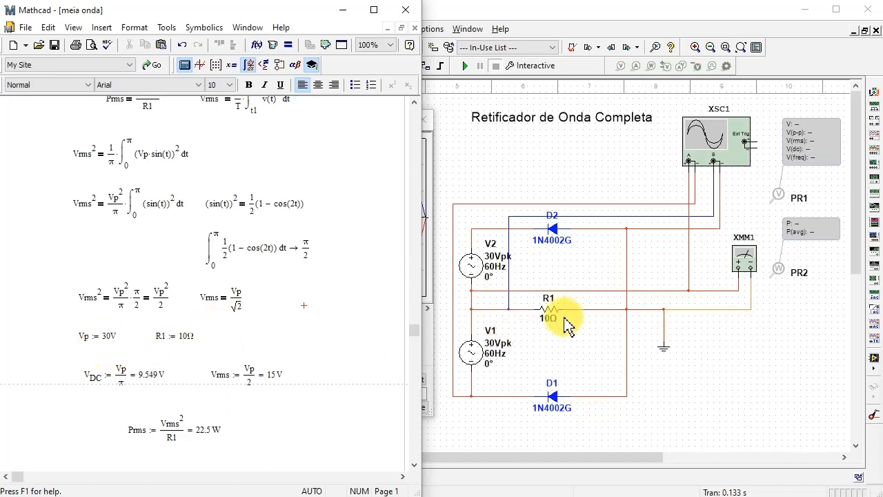
left_click(118, 371)
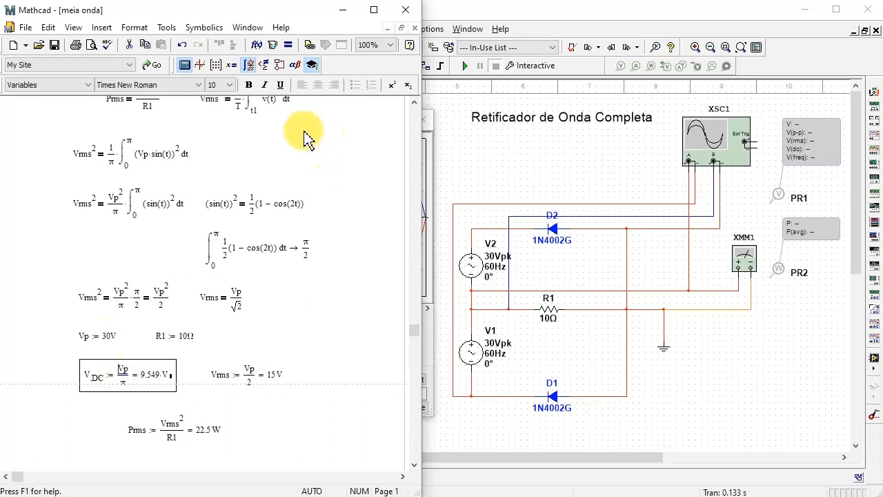
scroll(360, 266, "up", 2)
scroll(345, 258, "up", 5)
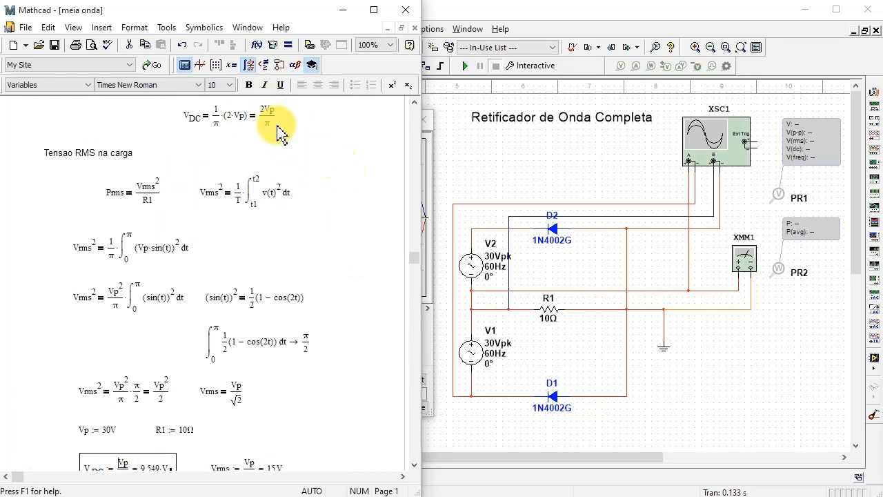
scroll(339, 244, "down", 2)
scroll(336, 288, "down", 3)
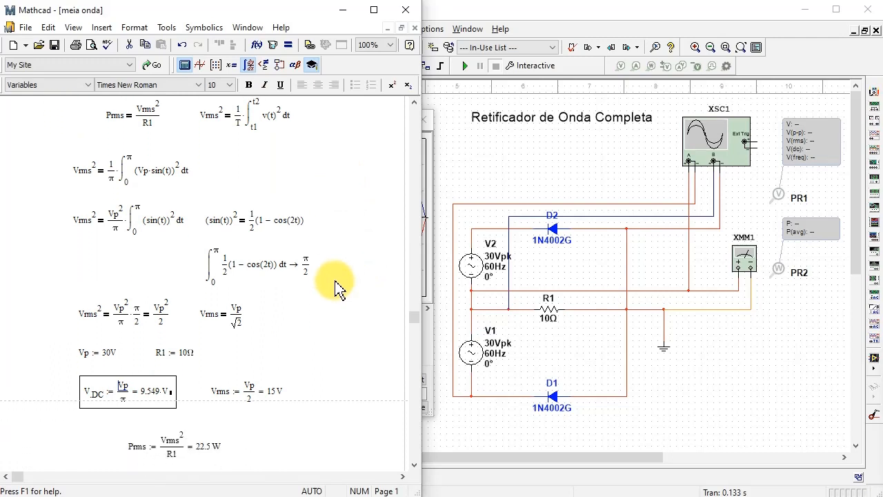
type("2")
left_click(348, 389)
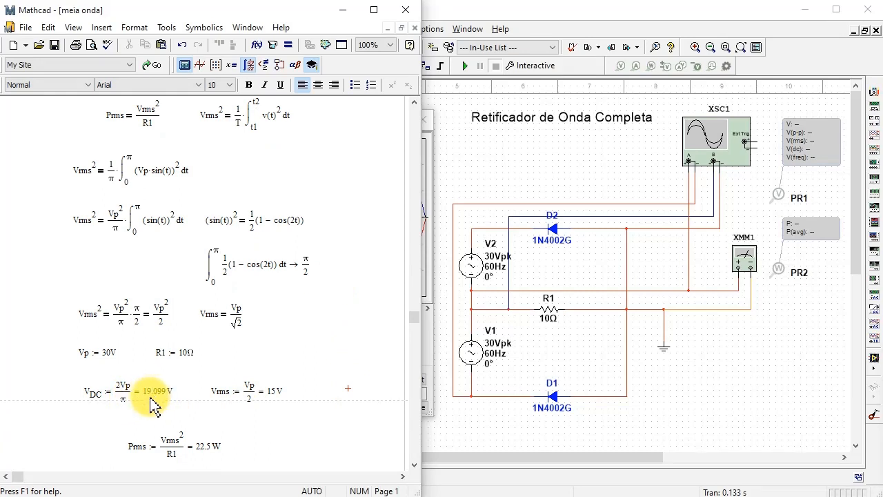
Step: Change the numeric Vrms definition to Vp/√2 so that it and Prms recalculate
left_click(248, 393)
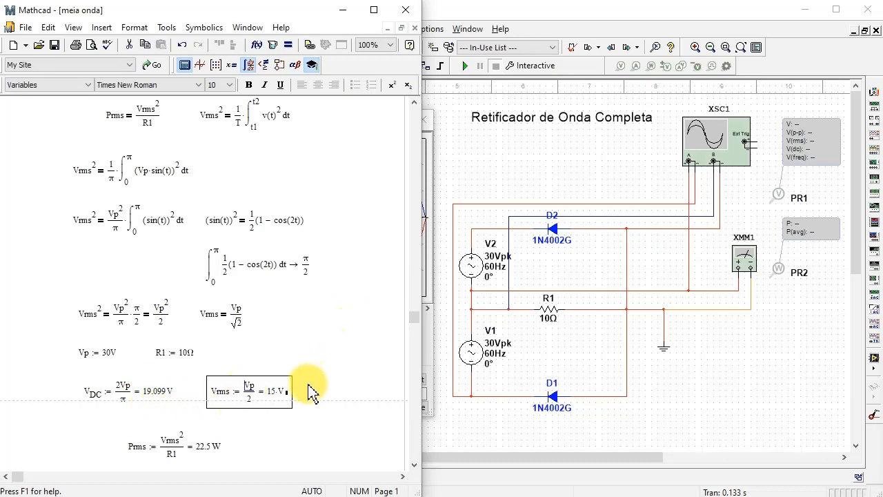
left_click(249, 400)
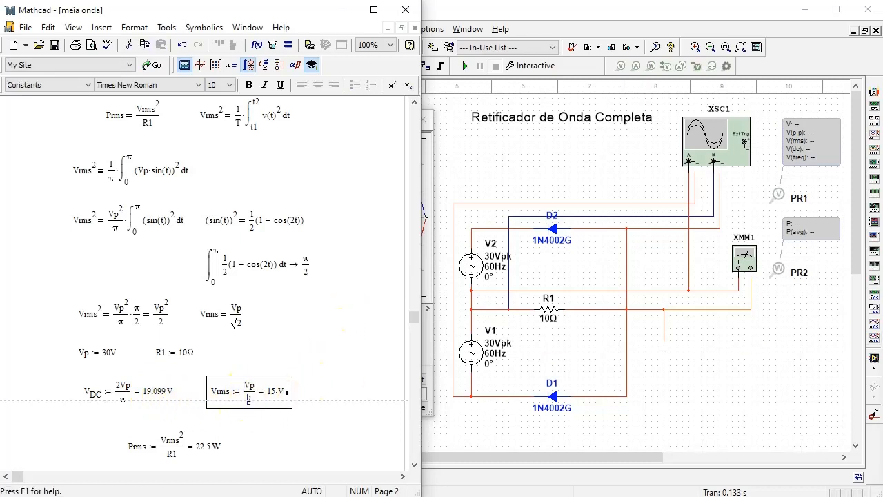
key("backslash")
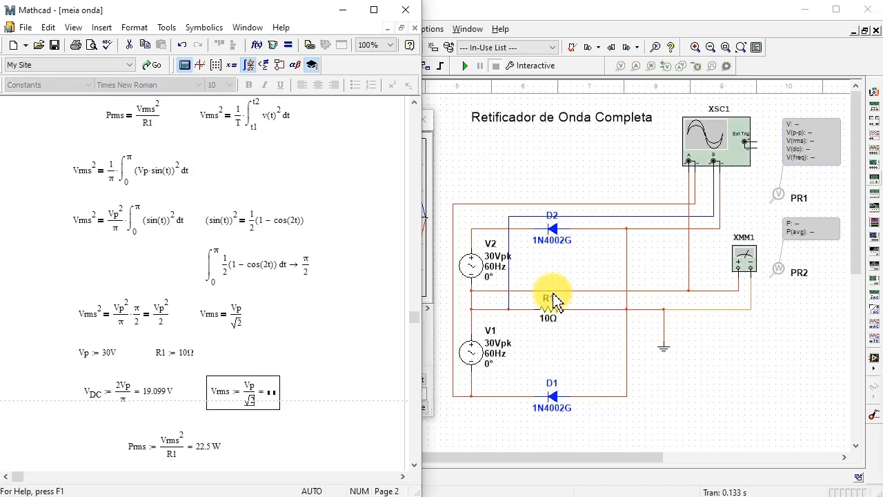
left_click(337, 415)
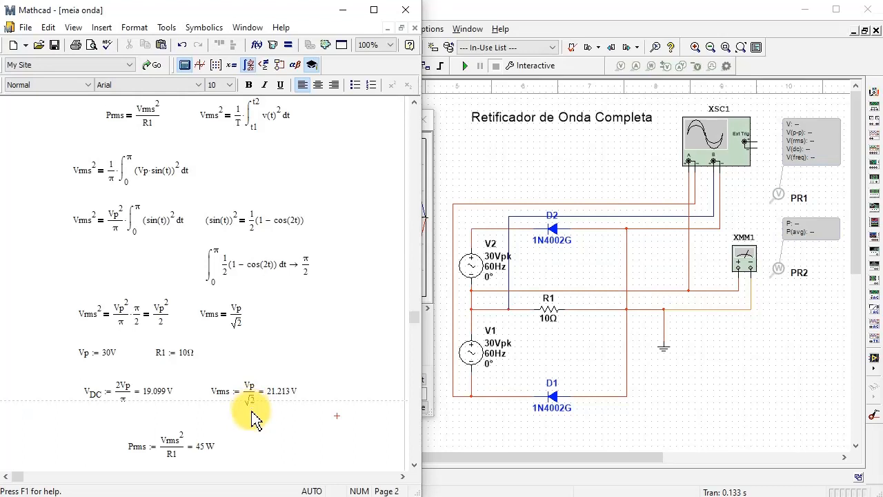
Step: Open multimeter XMM1 in Multisim and compare its DC voltage reading with the calculated VDC in the Mathcad worksheet
scroll(262, 418, "down", 1)
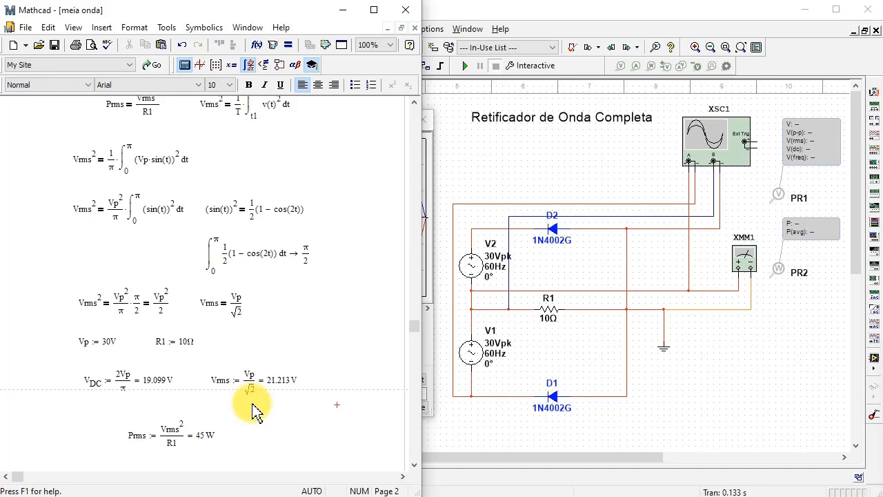
left_click(714, 424)
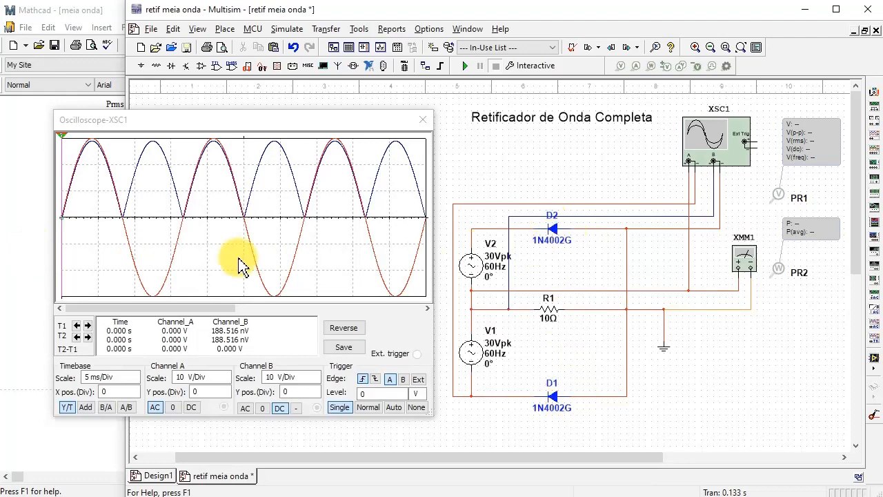
left_click(27, 295)
scroll(173, 345, "down", 3)
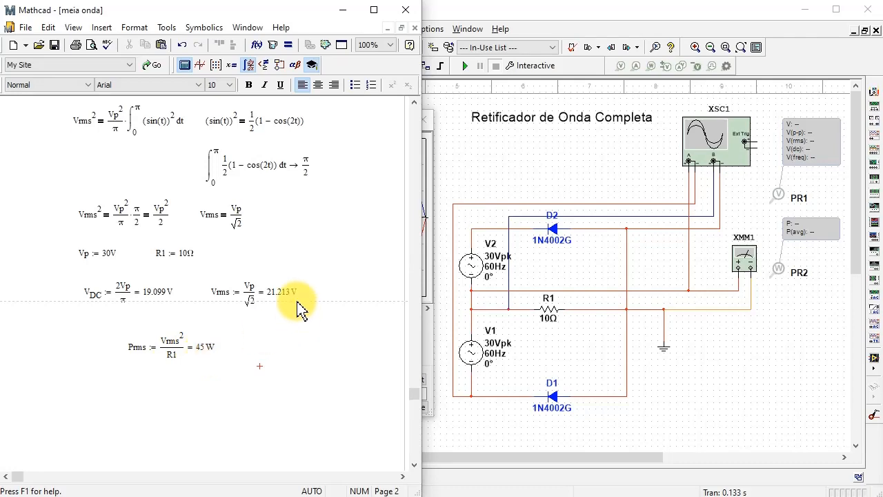
left_click(747, 267)
double_click(747, 266)
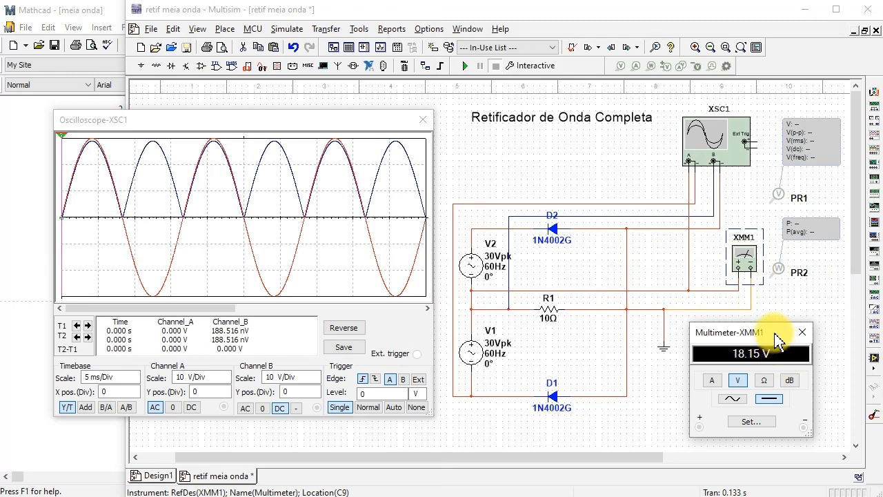
left_click_drag(776, 345, 792, 349)
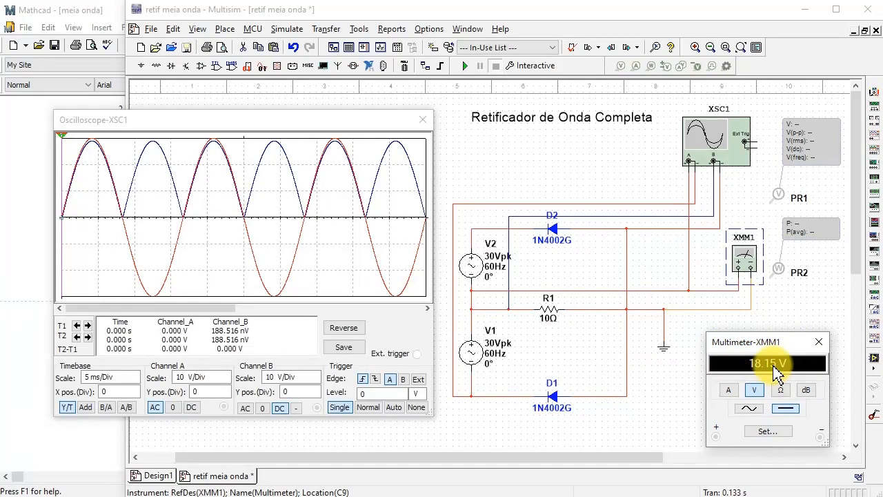
left_click(14, 340)
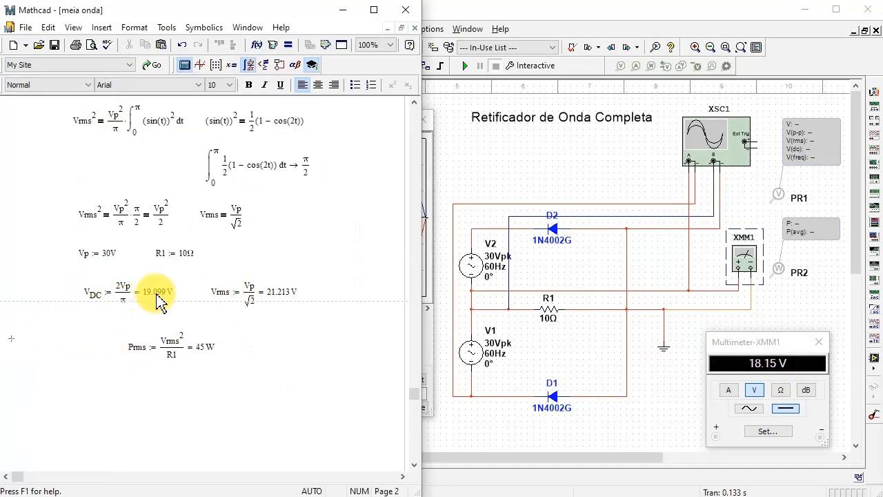
Step: In Multisim, rewire oscilloscope channel A across diode D2, with its positive input at the V2–D2 node and its negative input on the grounded line
left_click(676, 387)
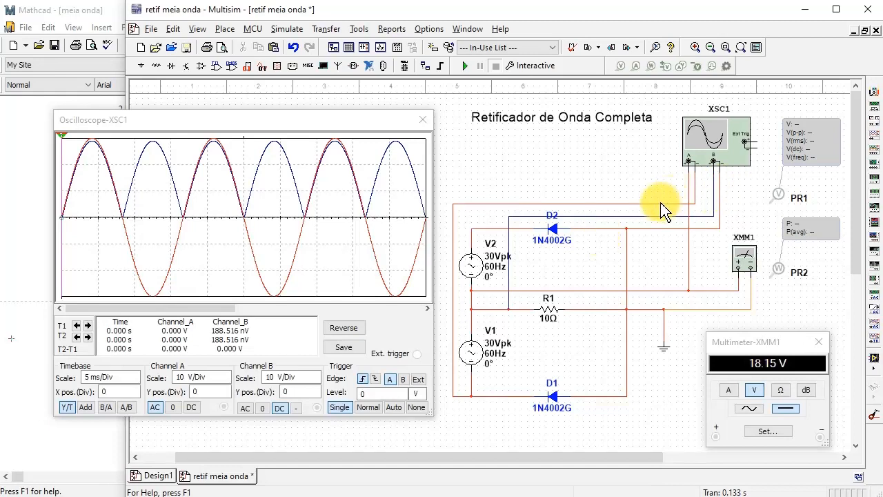
left_click_drag(660, 203, 666, 210)
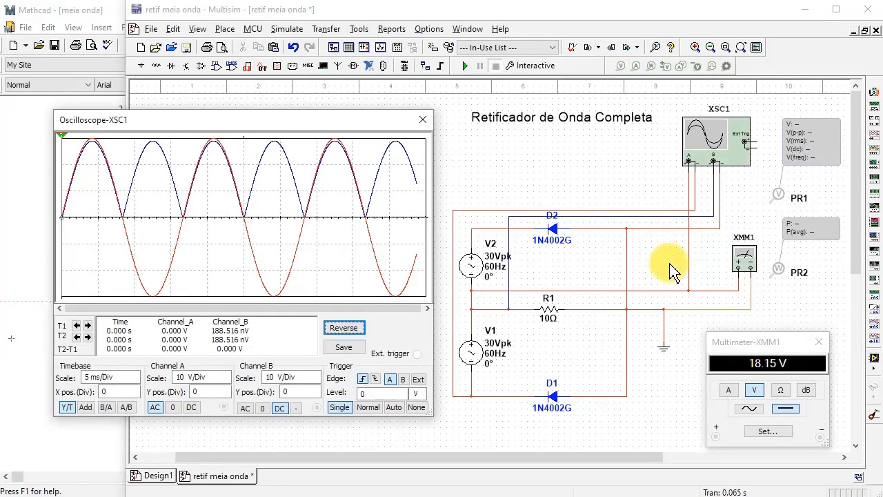
left_click(689, 179)
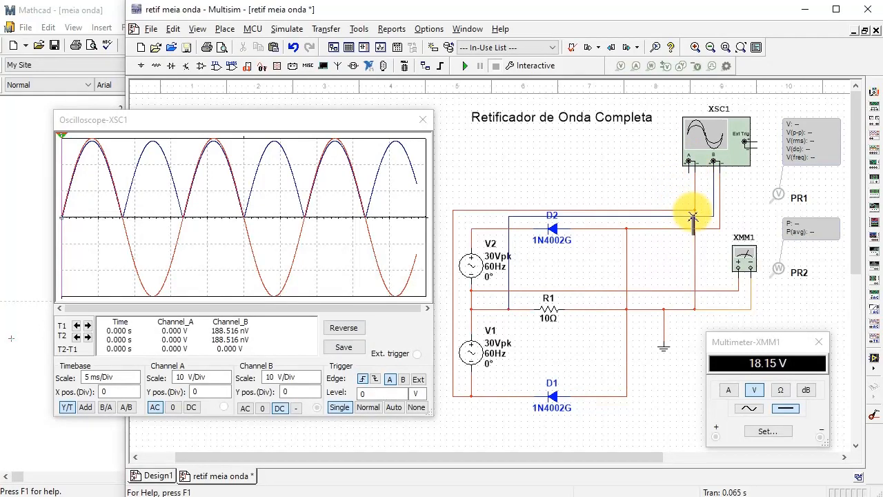
left_click(689, 173)
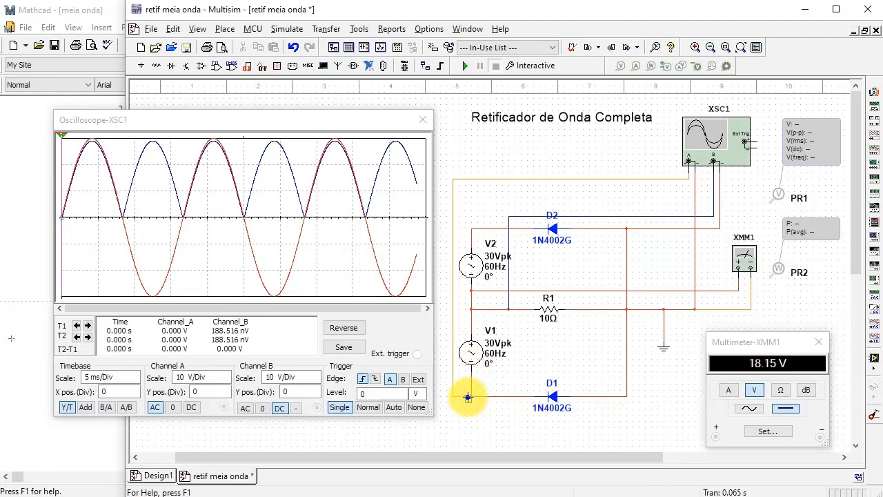
left_click(468, 397)
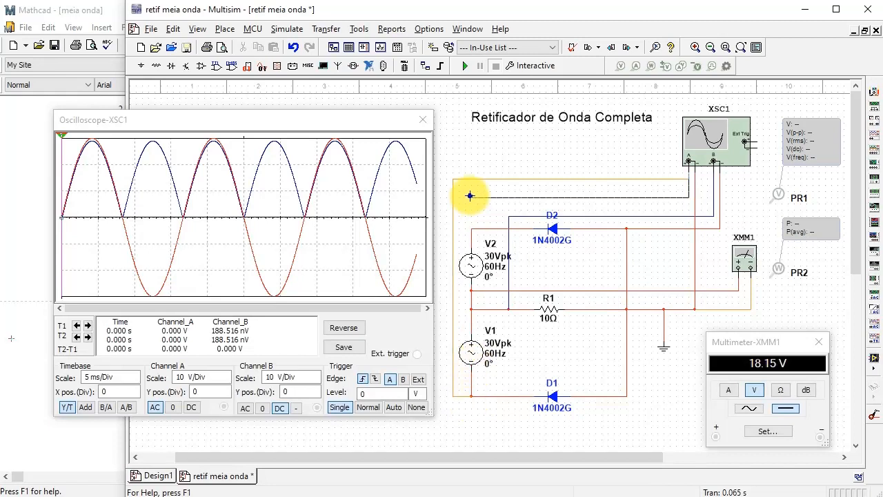
left_click(471, 229)
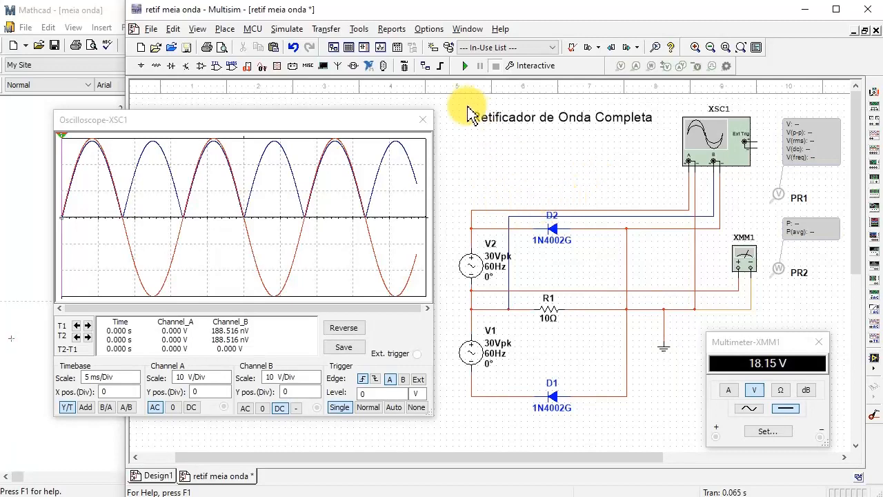
Step: Run the simulation and set oscilloscope channel A to DC coupling with a scale of 20 V/Div
left_click(467, 67)
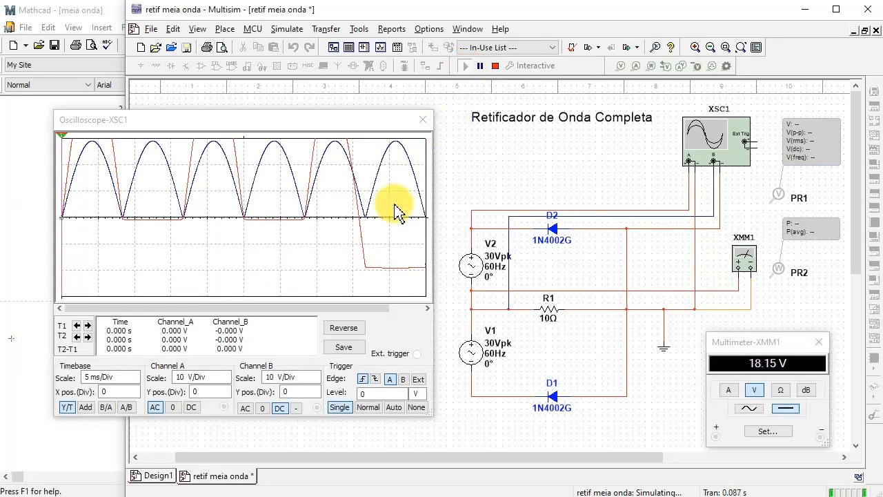
left_click(193, 409)
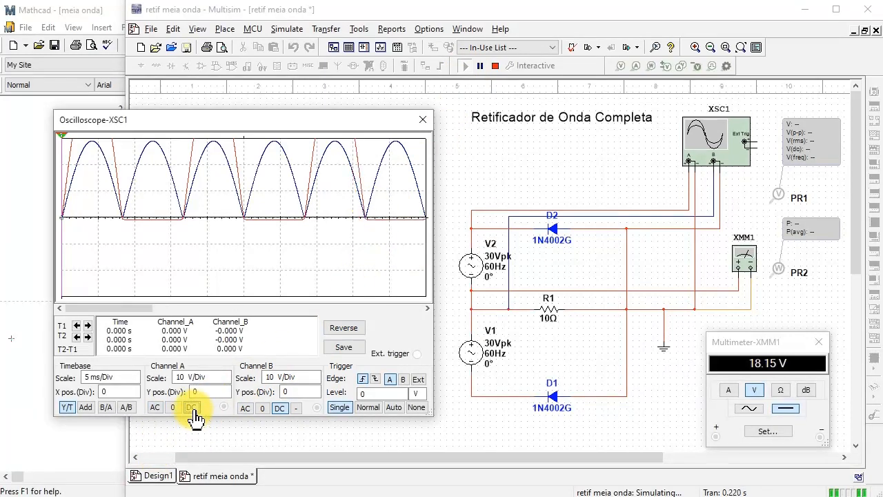
left_click(227, 376)
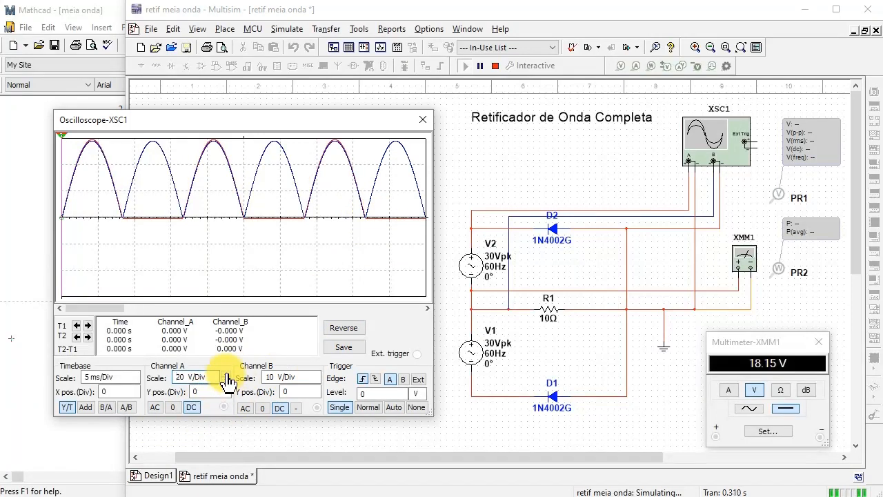
Step: Switch channel B to 0 and place cursor T2 on the first channel A peak to measure diode D2's peak reverse voltage
left_click(263, 409)
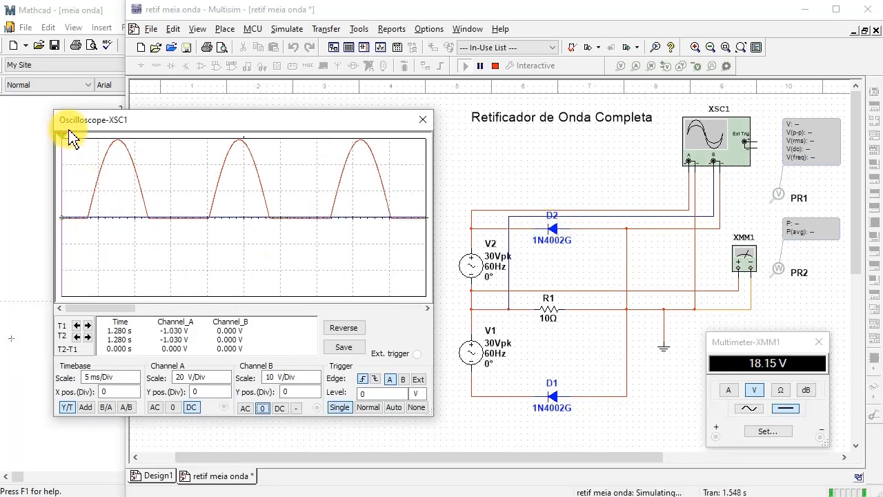
left_click_drag(64, 136, 79, 137)
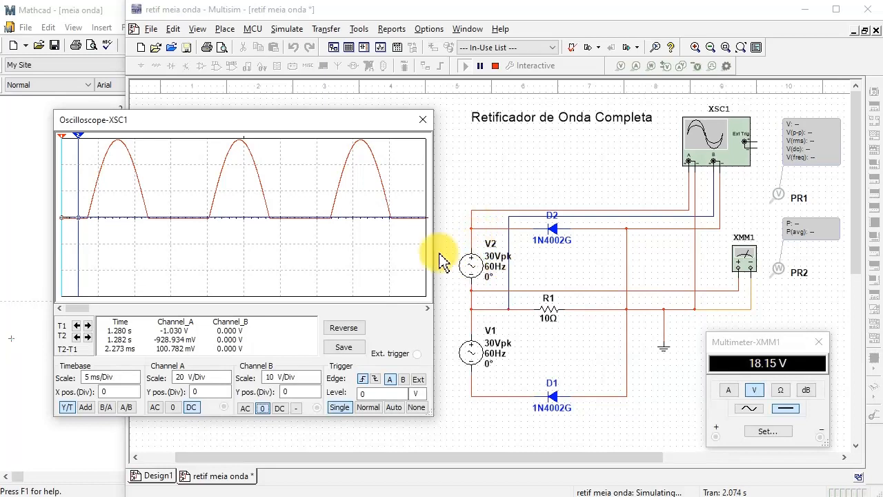
left_click_drag(77, 136, 120, 159)
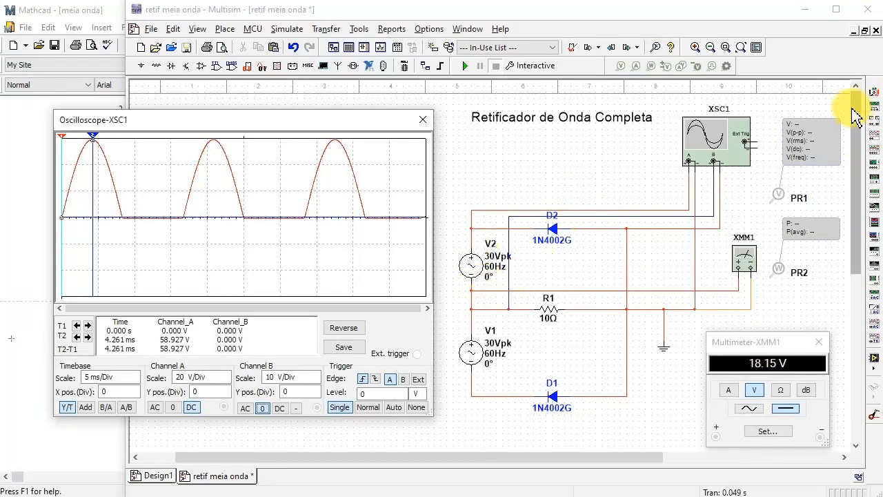
Step: Attach voltage probe PR1 to the wire between the V1–V2 junction and resistor R1, with the simulation running
left_click_drag(778, 197, 554, 300)
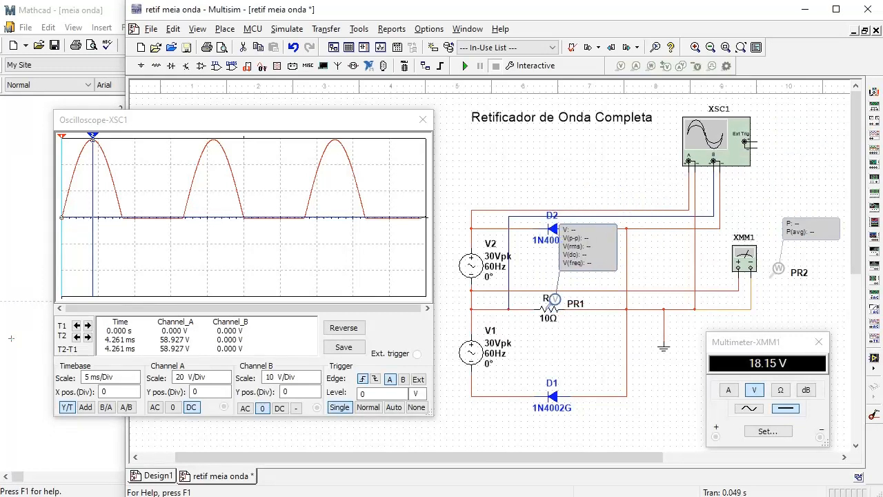
left_click_drag(591, 256, 612, 262)
left_click(465, 66)
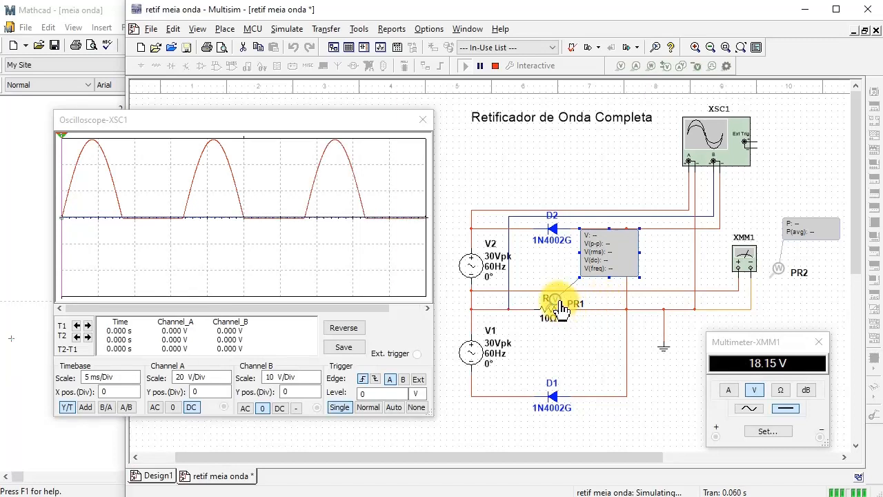
left_click_drag(558, 307, 536, 307)
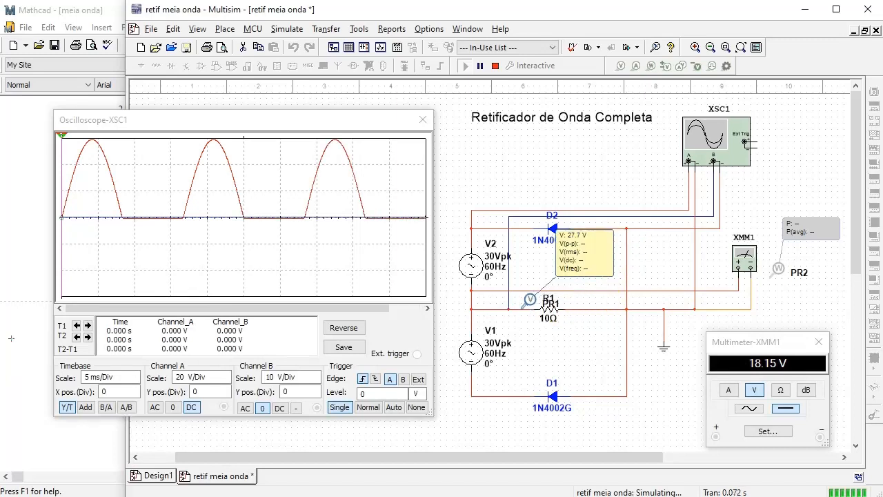
left_click(531, 298)
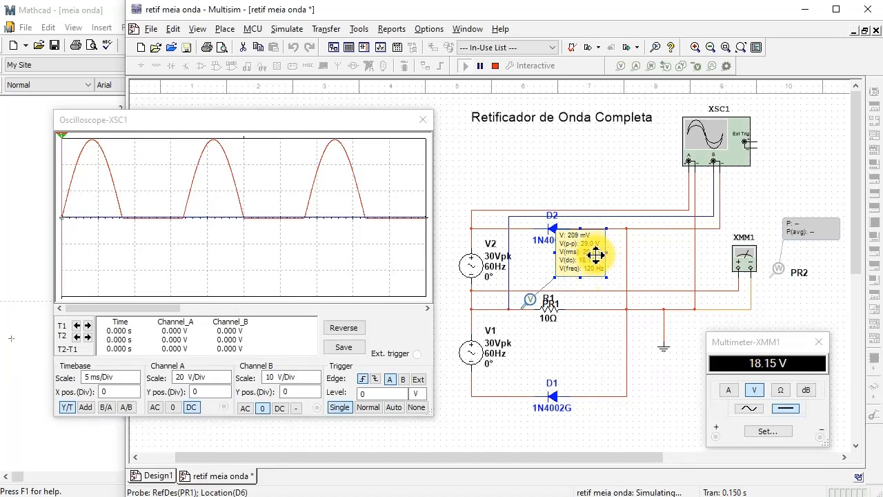
Step: Compare PR1's RMS voltage with Vrms in the Mathcad worksheet, and place oscilloscope cursor T2 on the flat section after the first pulse
left_click(28, 228)
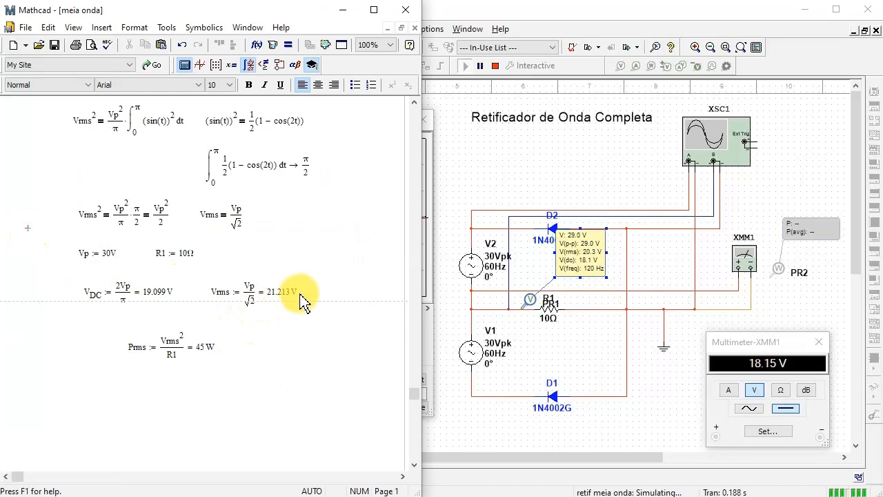
left_click(542, 176)
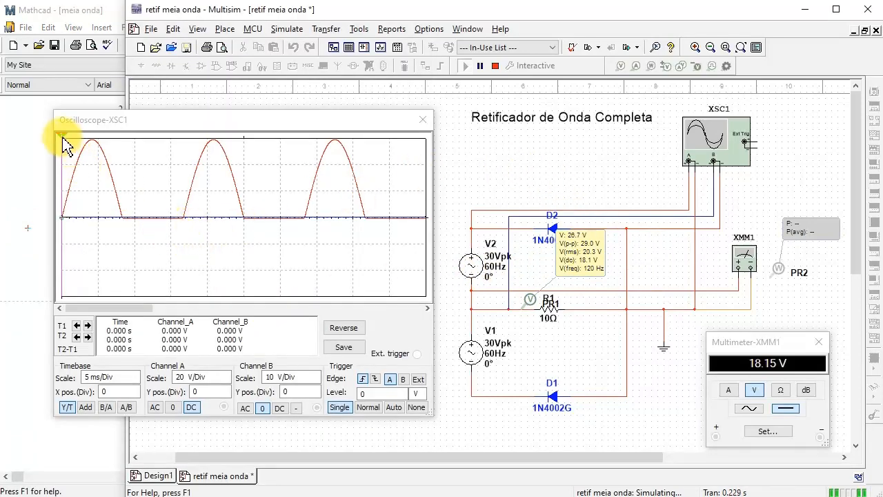
left_click_drag(62, 145, 158, 159)
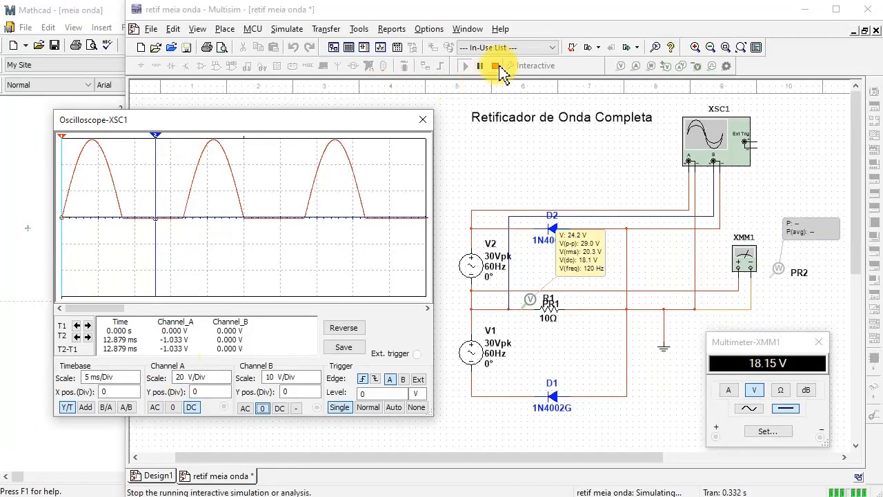
Step: Attach power probe PR2 to resistor R1, rerun the simulation, and move its readout clear of PR1's readout
left_click(496, 66)
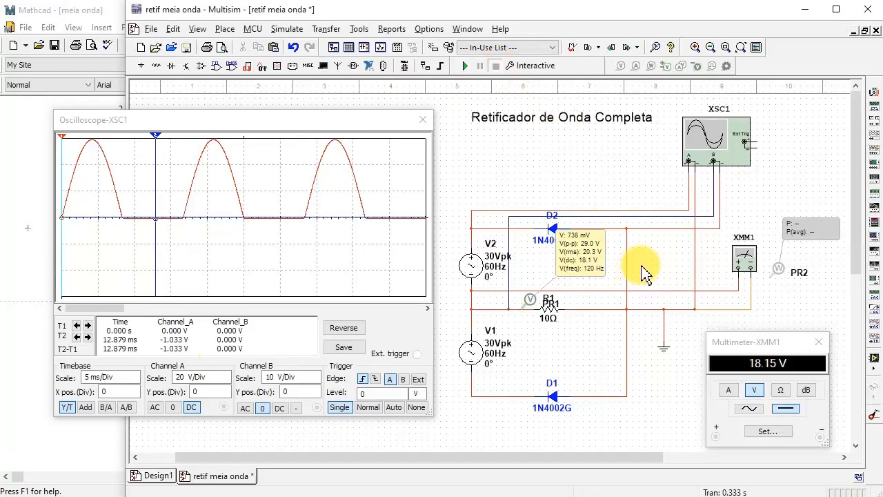
left_click(467, 66)
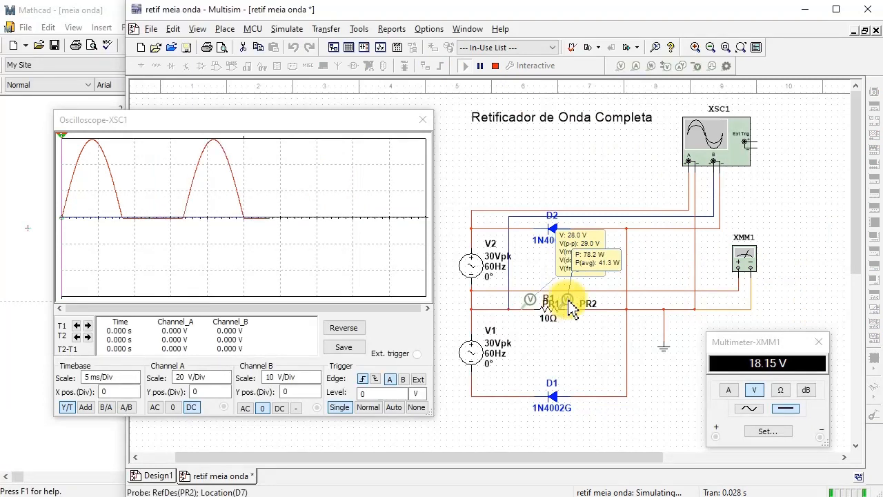
left_click_drag(615, 255, 676, 262)
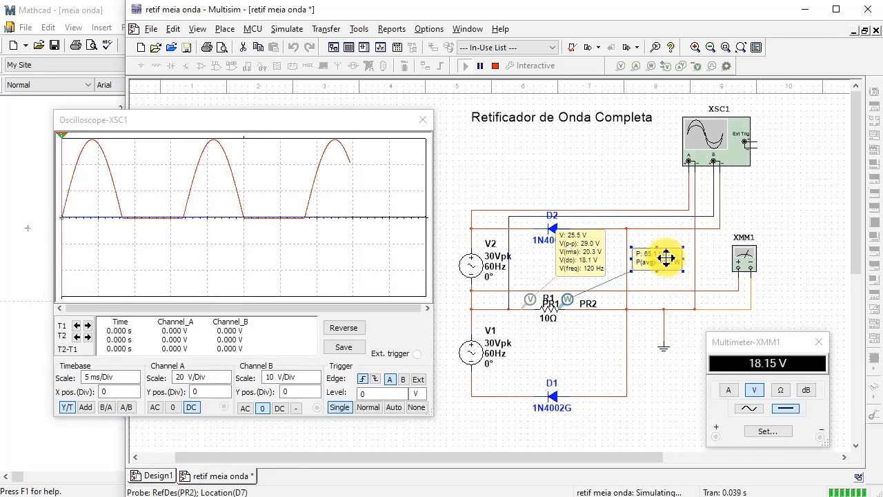